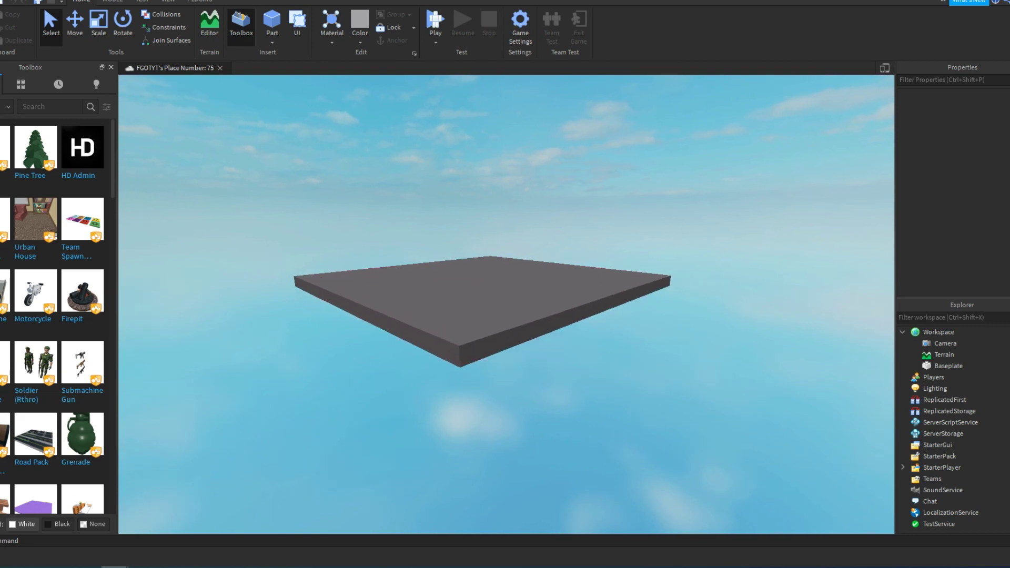
key(w)
key(d)
key(w)
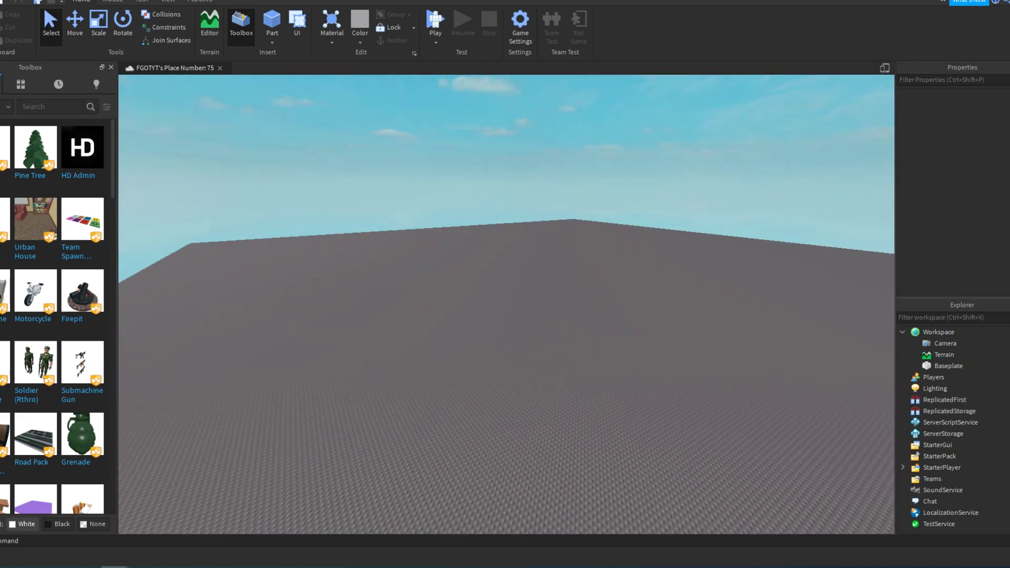
key(s)
key(w)
key(w)
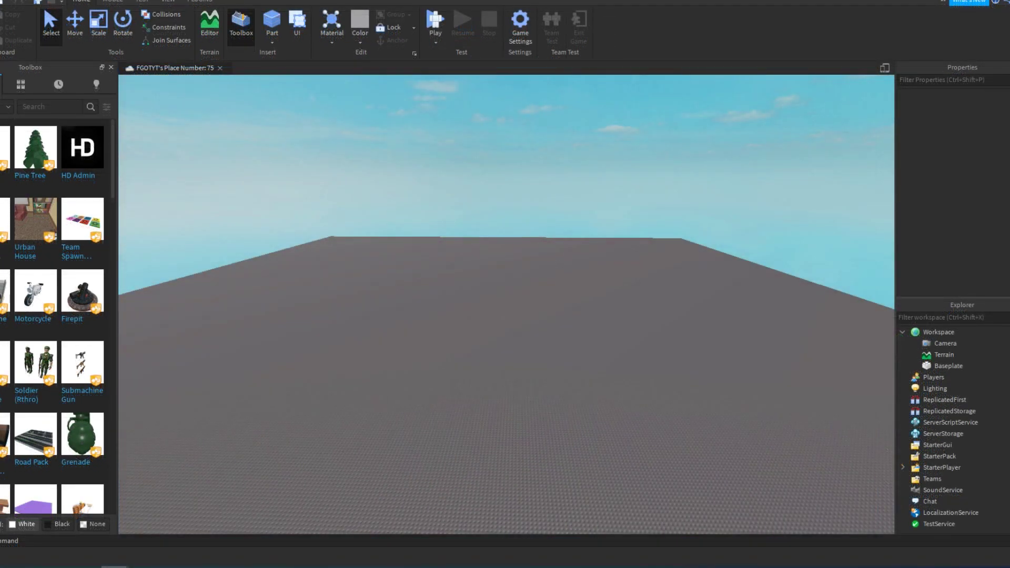
key(w)
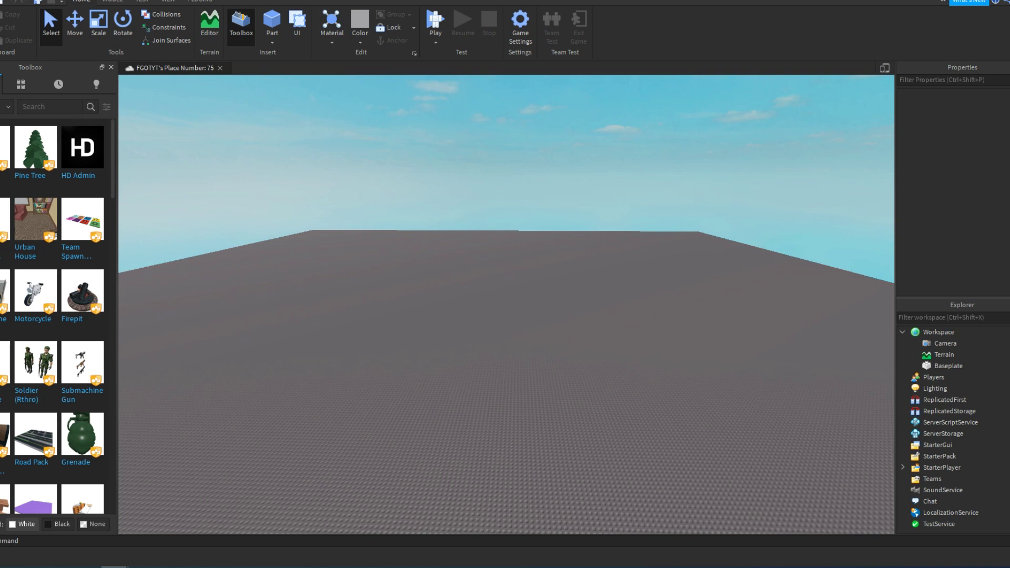
right_drag(505, 294, 607, 313)
key(a)
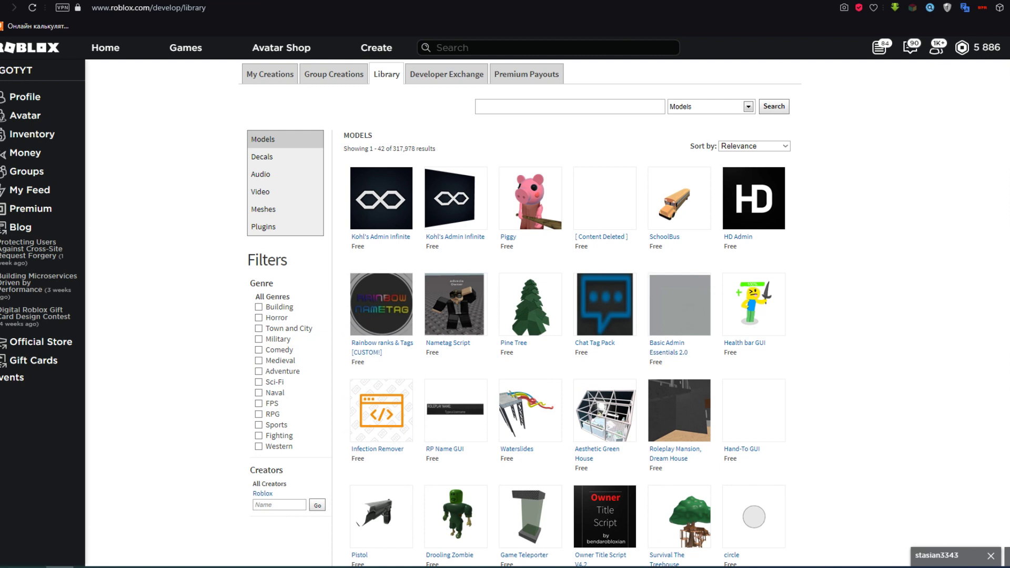
Show the Video category of the Roblox library, sorted by Bestselling
click(268, 193)
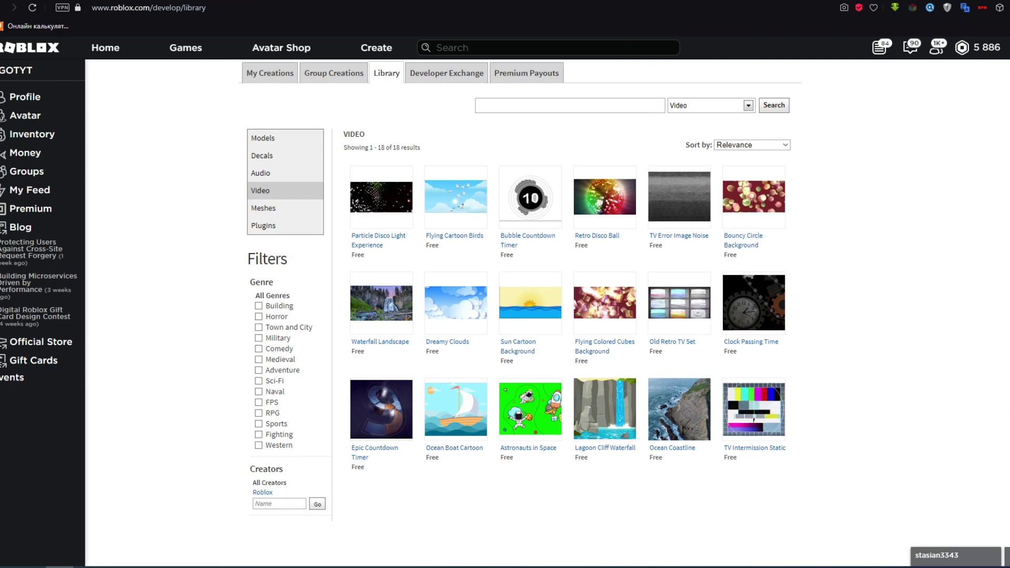
scroll(530, 336, down, 2)
scroll(578, 326, up, 2)
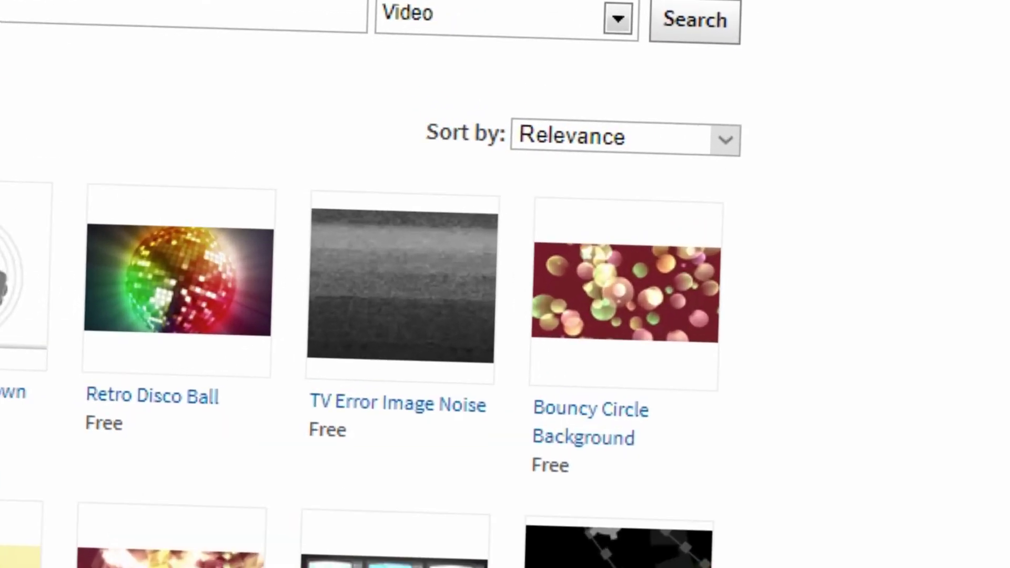
click(707, 145)
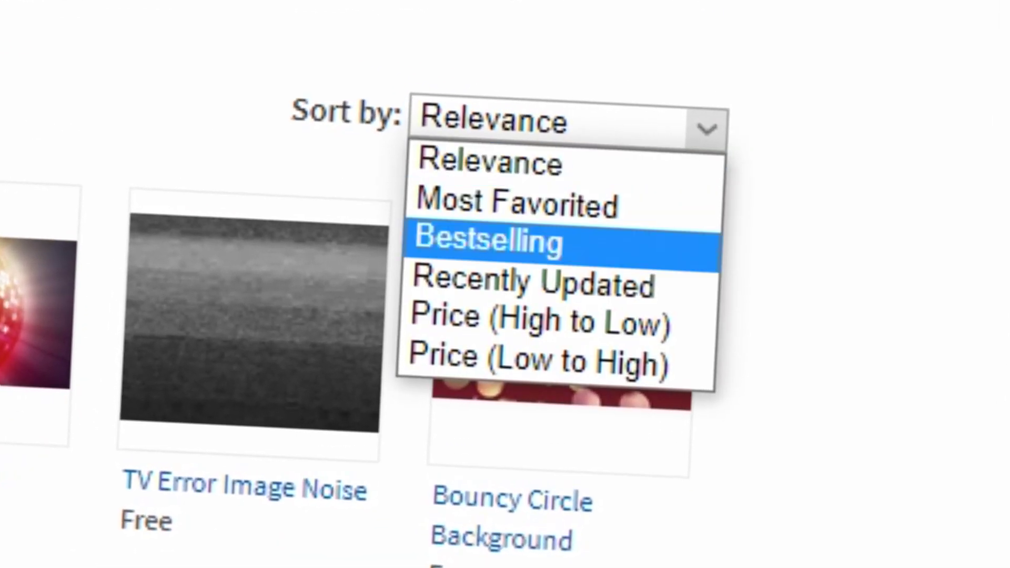
click(486, 241)
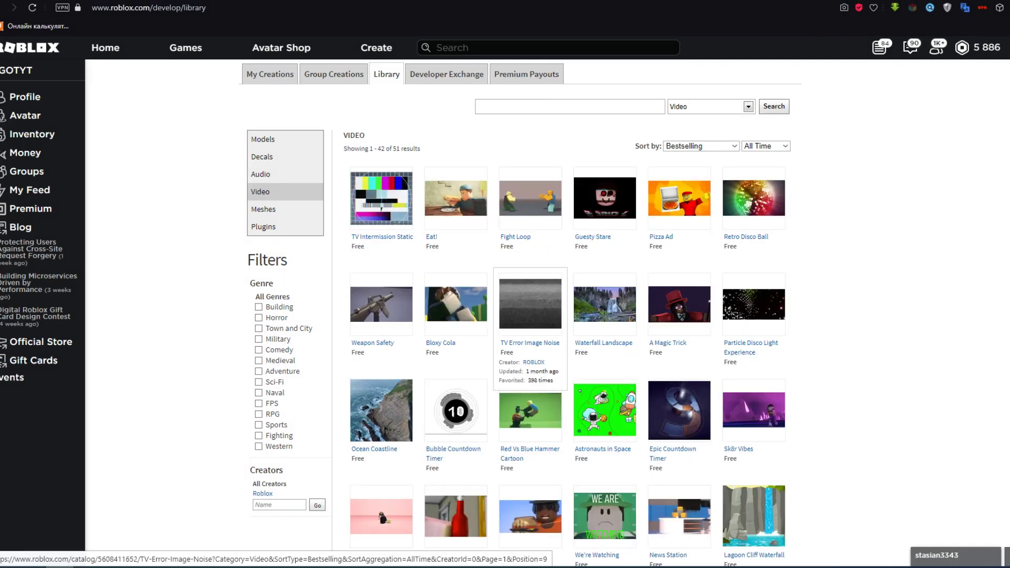
Browse the video results and get the free video "A Magic Trick" for the inventory
scroll(530, 221, down, 5)
scroll(530, 210, down, 5)
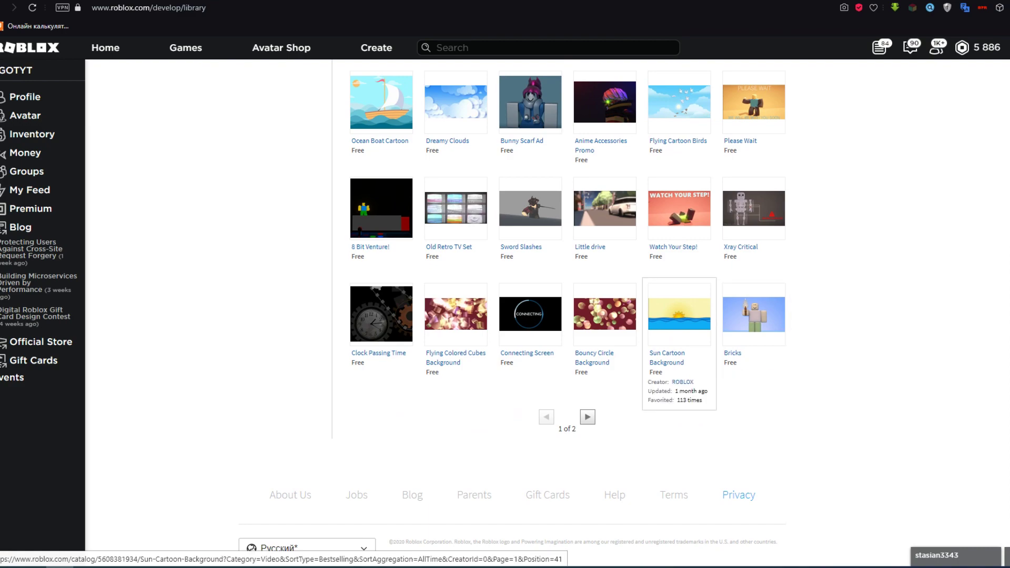
scroll(679, 337, up, 10)
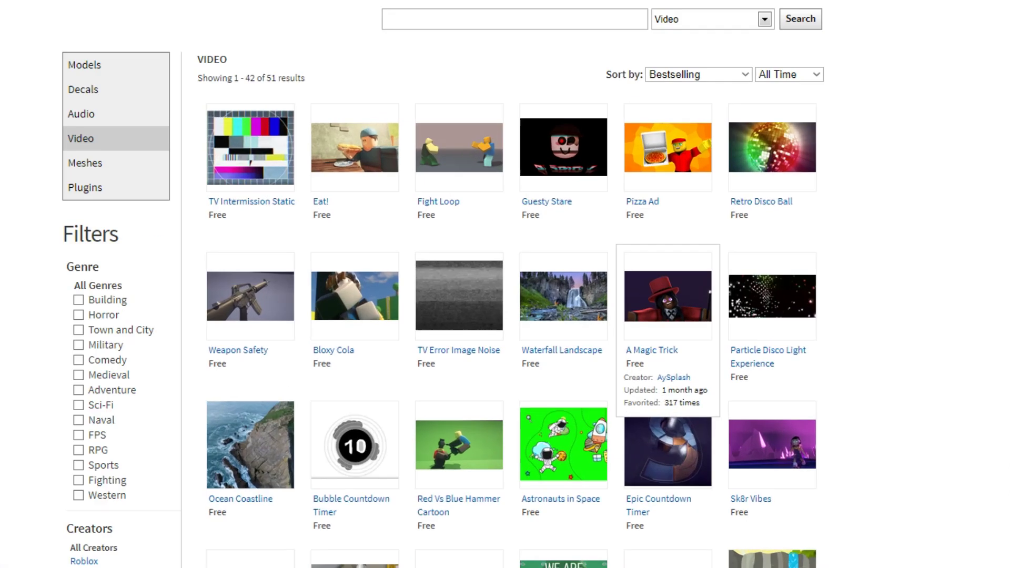
click(669, 296)
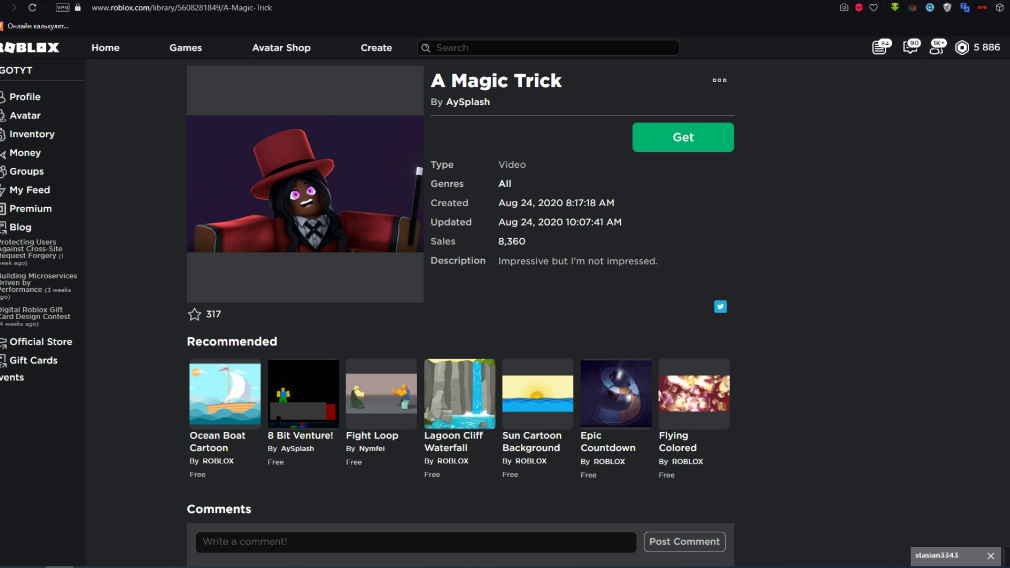
click(683, 137)
key(Escape)
click(682, 138)
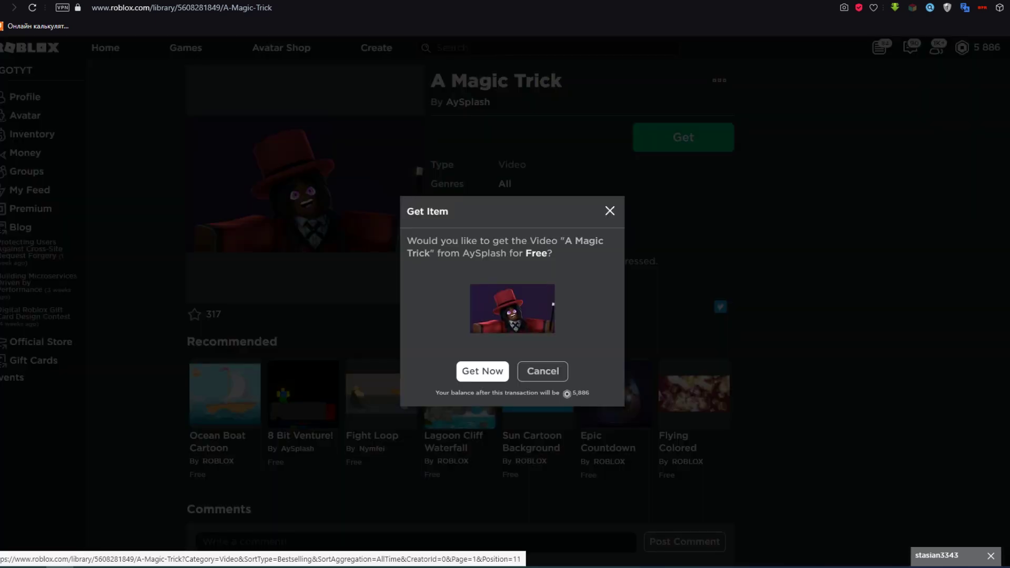
click(483, 372)
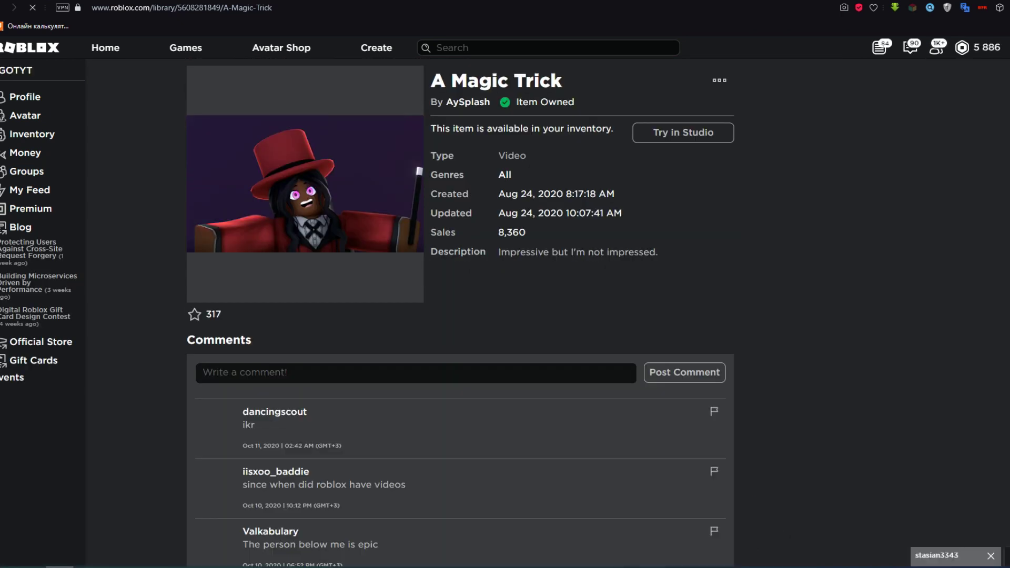
Switch to the "Place Number: 75" window in Roblox Studio and insert a block part on the baseplate
mouse_move(113, 565)
click(176, 529)
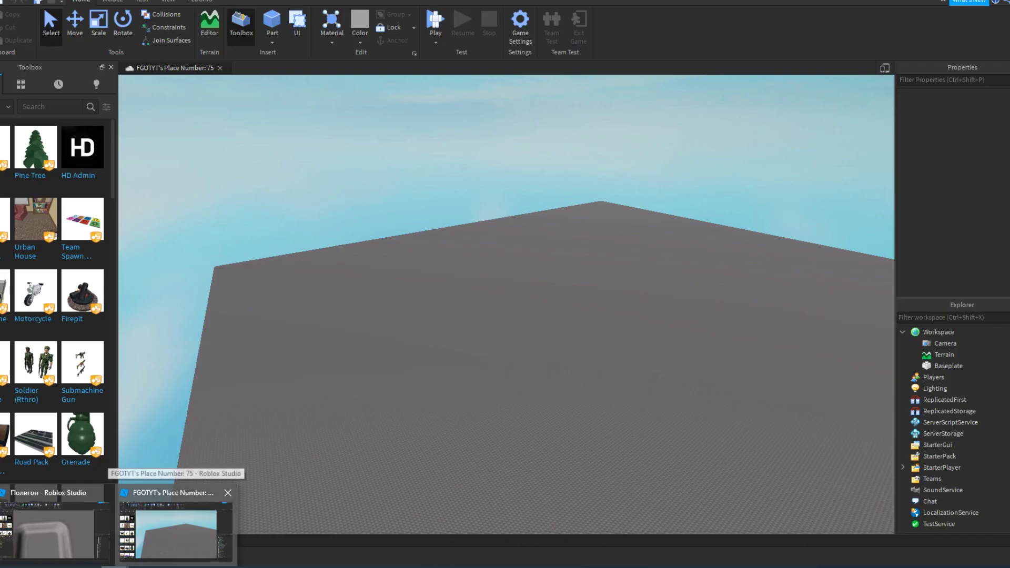
right_drag(505, 315, 568, 337)
key(w)
key(s)
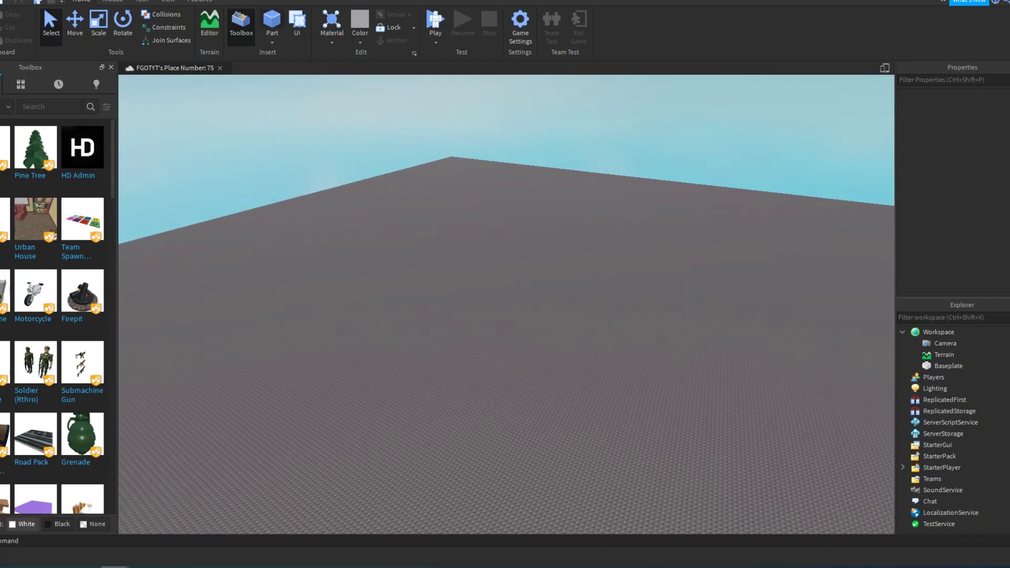
click(272, 20)
scroll(542, 279, up, 8)
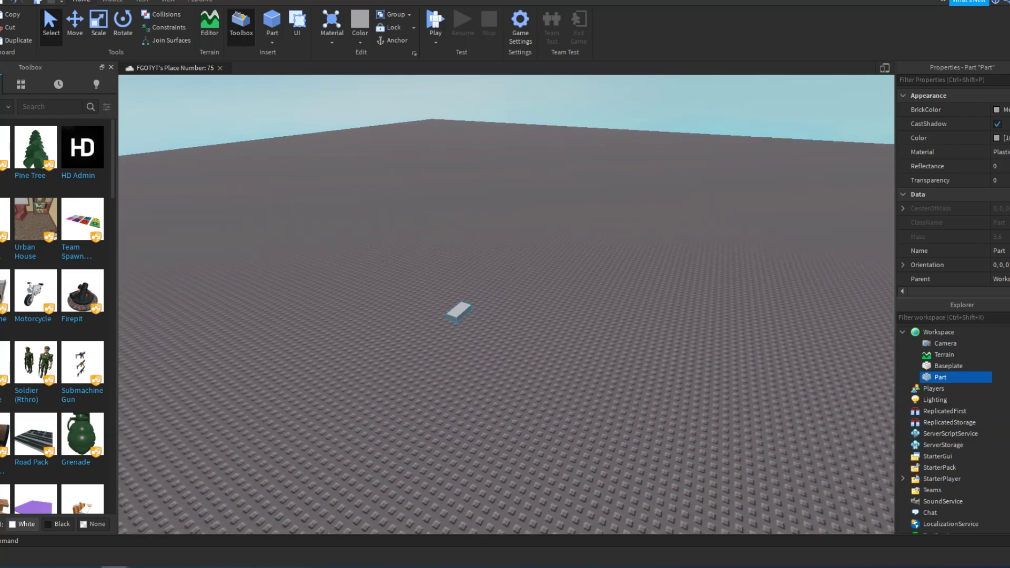
Scale the part into a large, thin upright wall standing on the baseplate
key(ctrl+3)
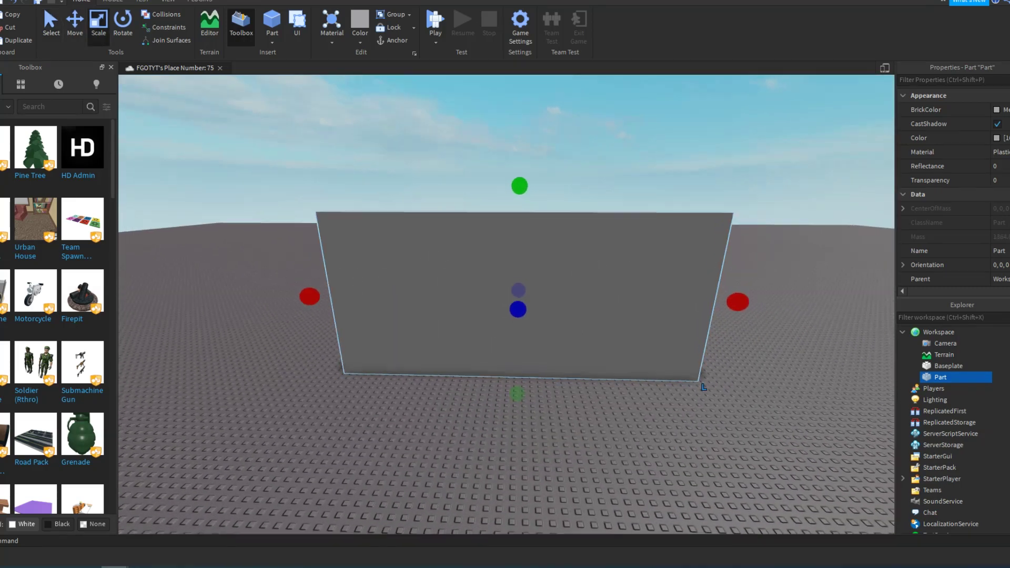
key(s)
key(w)
key(d)
key(w)
key(s)
key(a)
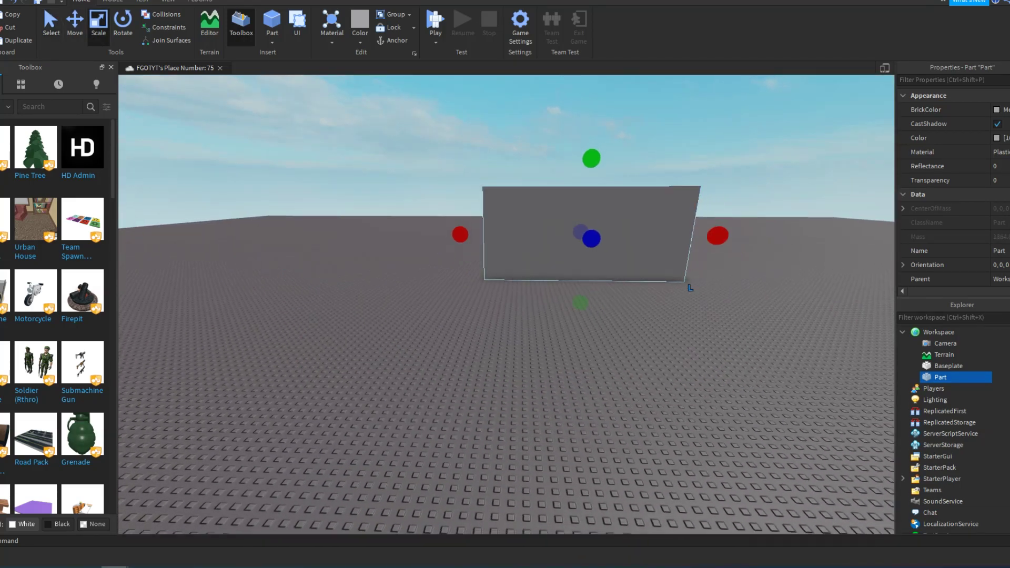
key(w)
key(d)
key(w)
key(d)
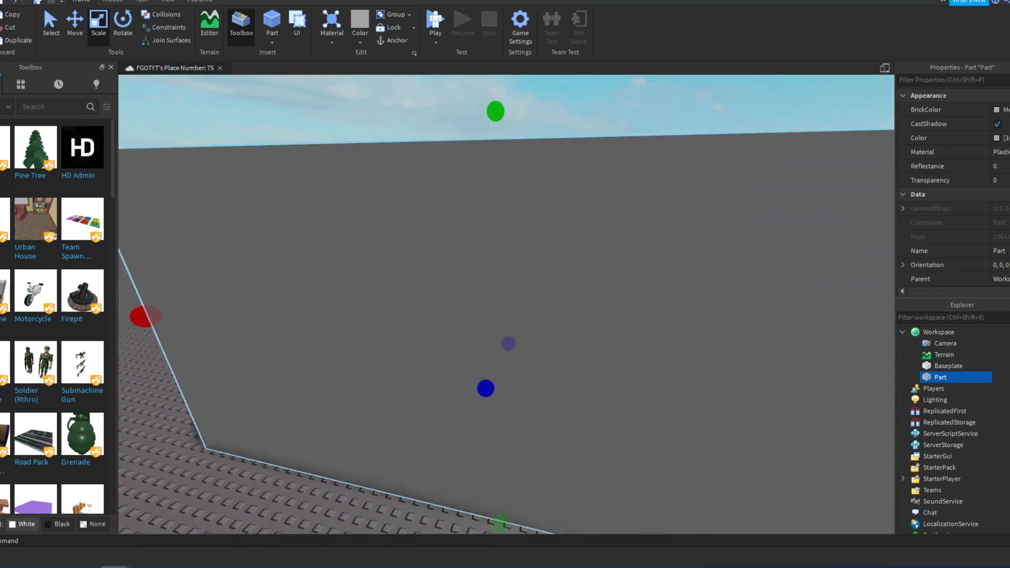
key(s)
click(553, 295)
key(a)
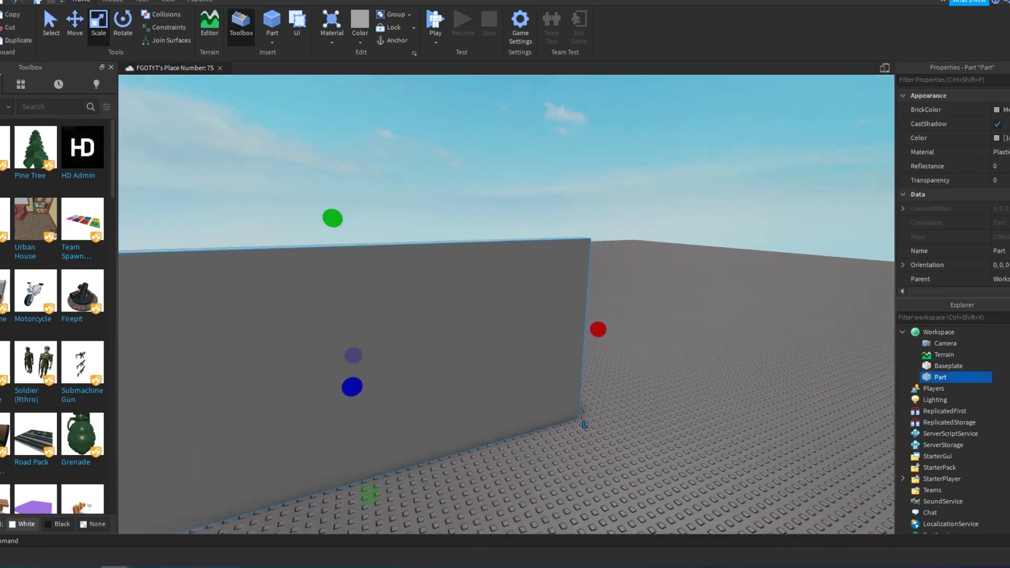
key(s)
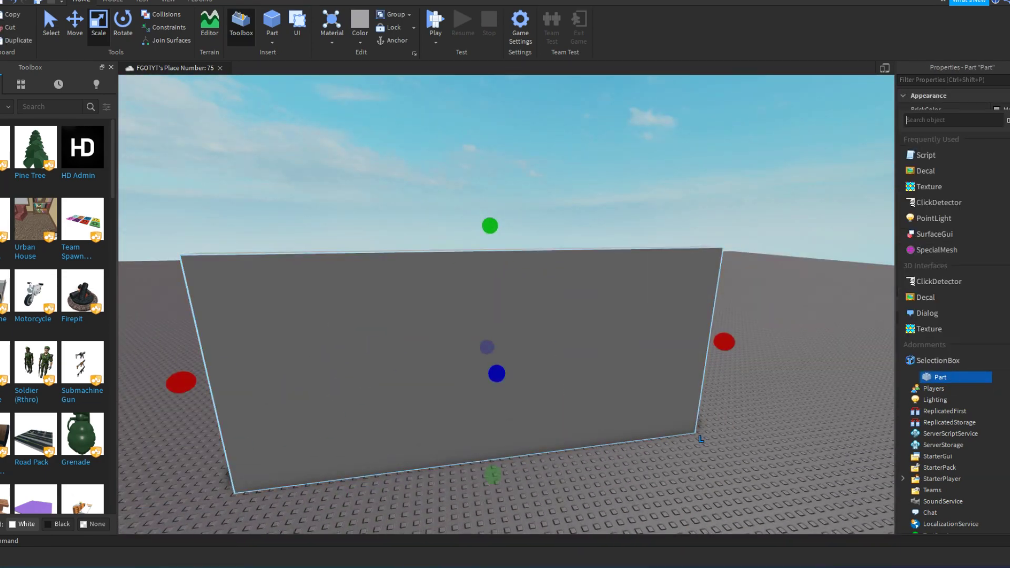
Add a SurfaceGui object to the wall part
click(954, 376)
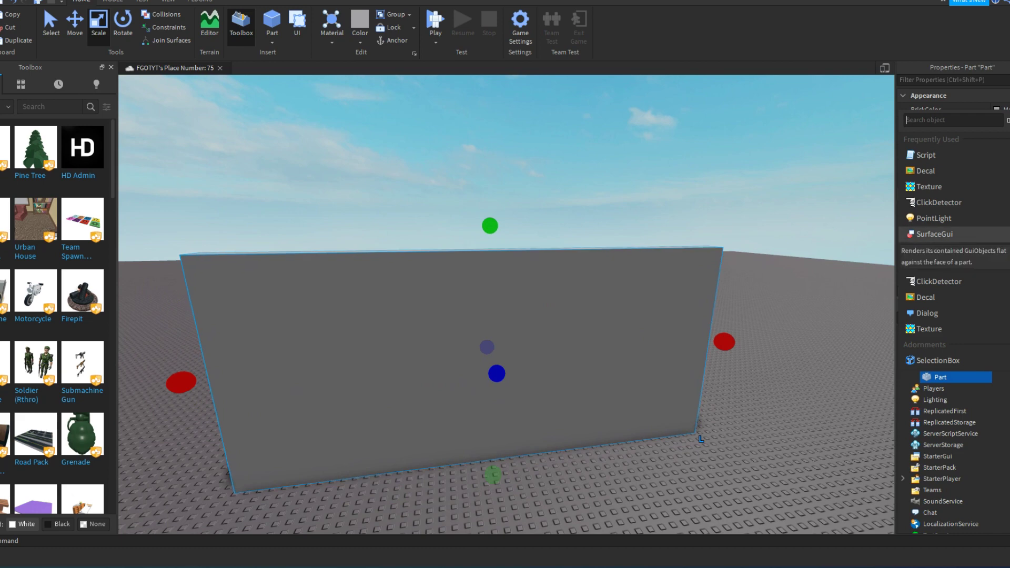
click(935, 234)
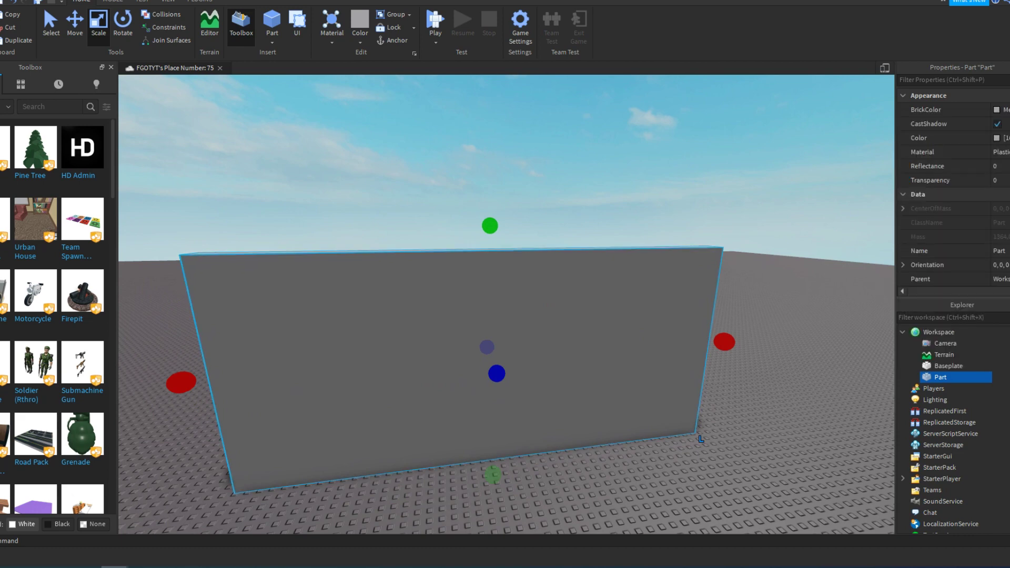
right_drag(736, 300, 663, 302)
key(s)
key(d)
key(q)
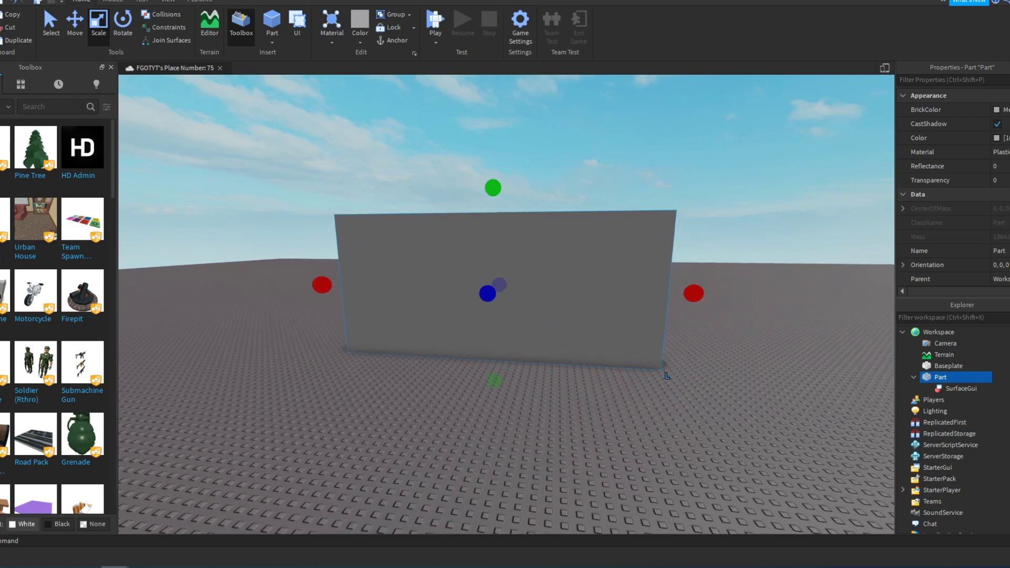
Examine the wall part from the front, from above and from its other side
drag(570, 203, 654, 234)
key(e)
key(s)
key(d)
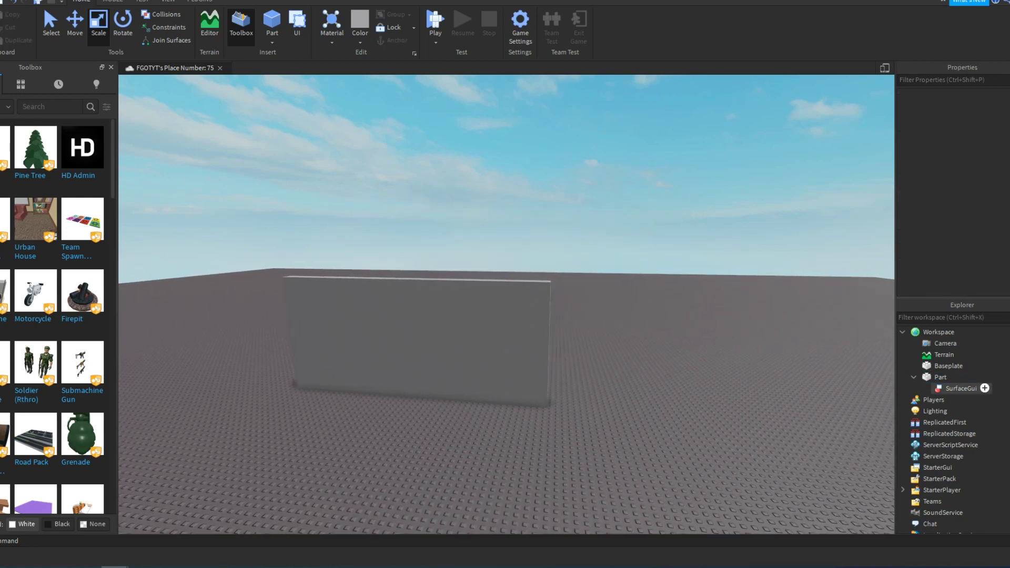
key(w)
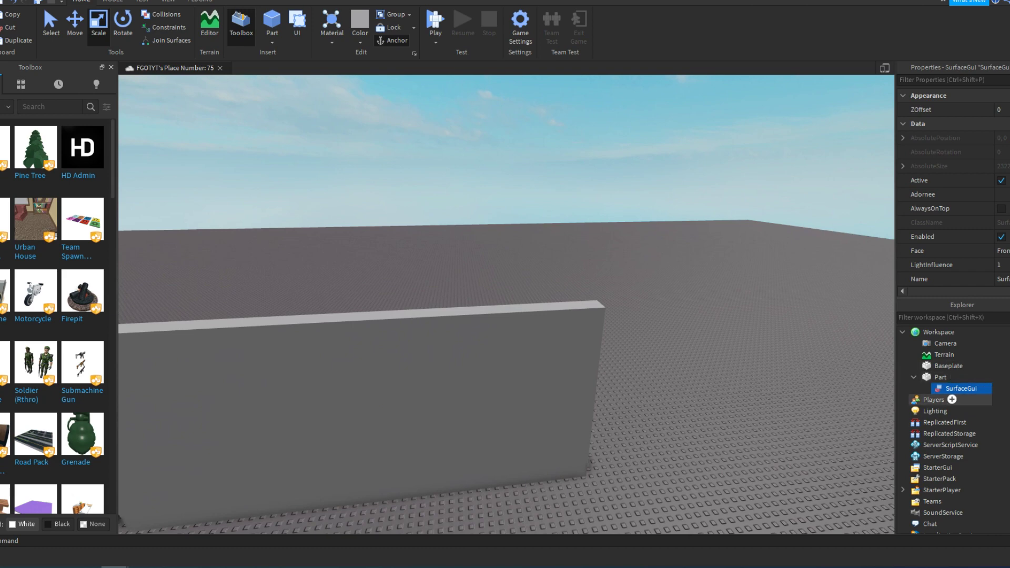
key(a)
right_drag(578, 316, 689, 327)
key(q)
key(s)
key(w)
key(s)
key(a)
key(w)
key(s)
click(684, 308)
key(w)
key(q)
key(e)
key(a)
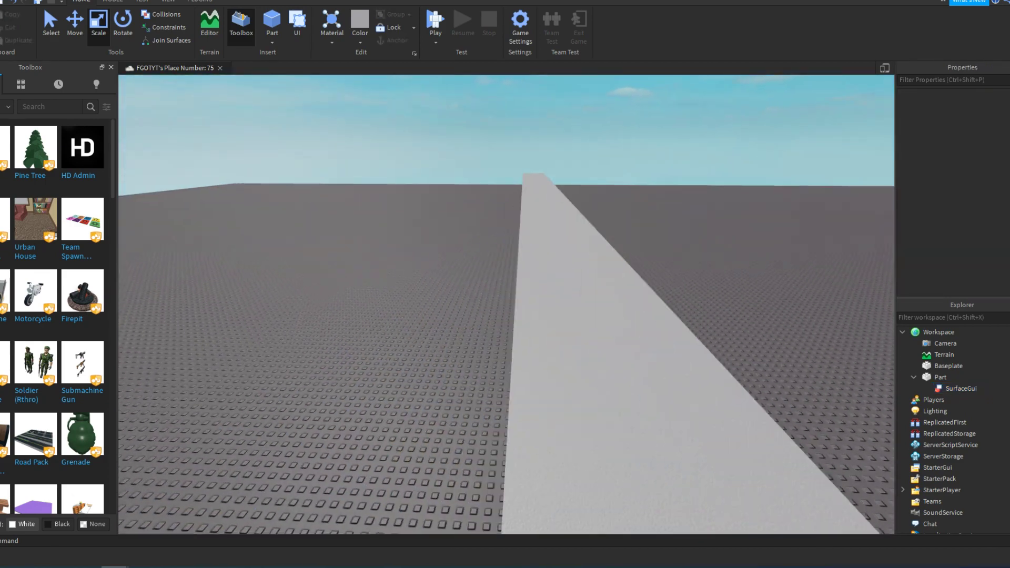
right_drag(632, 316, 695, 295)
key(q)
key(s)
click(632, 311)
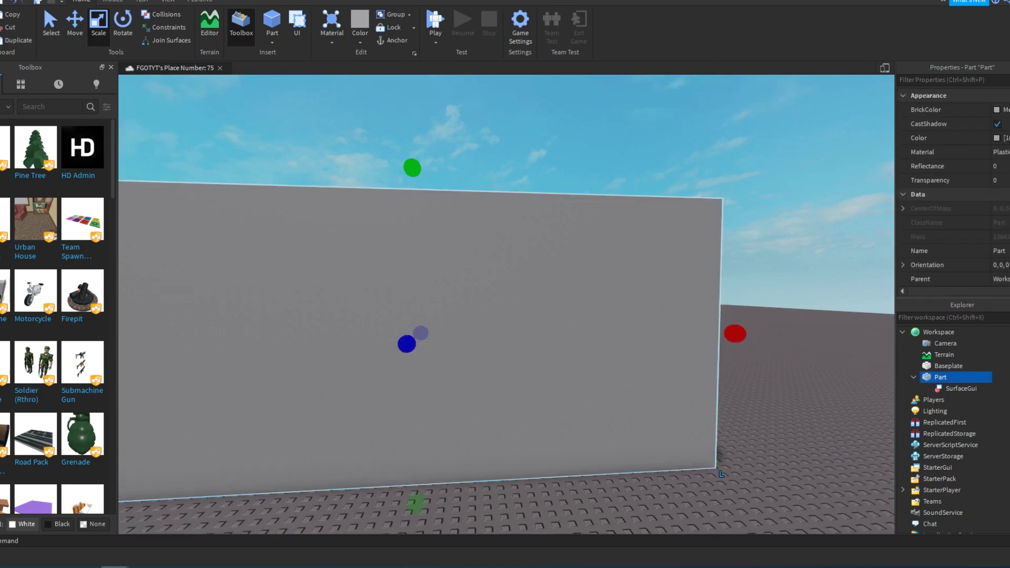
key(w)
right_drag(631, 311, 837, 300)
key(s)
key(w)
key(e)
key(w)
key(a)
key(s)
Add a VideoFrame object inside the SurfaceGui of the wall part
click(961, 389)
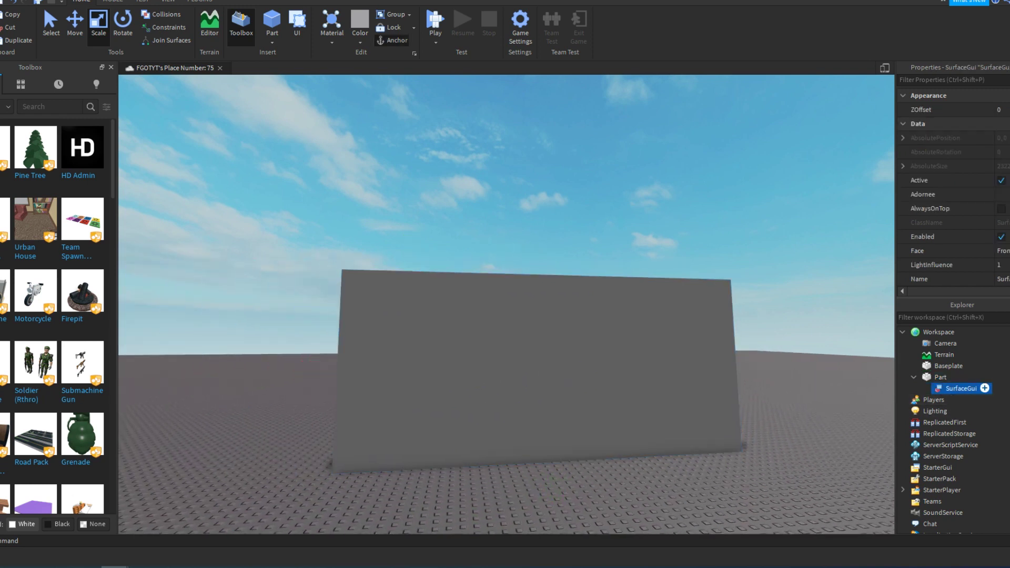
click(985, 389)
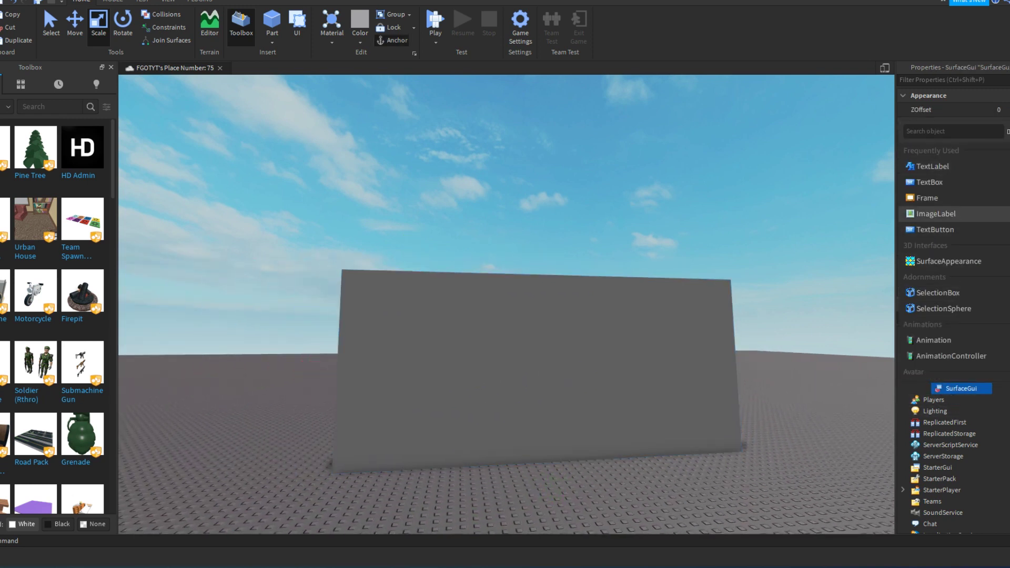
scroll(953, 263, down, 2)
text(v)
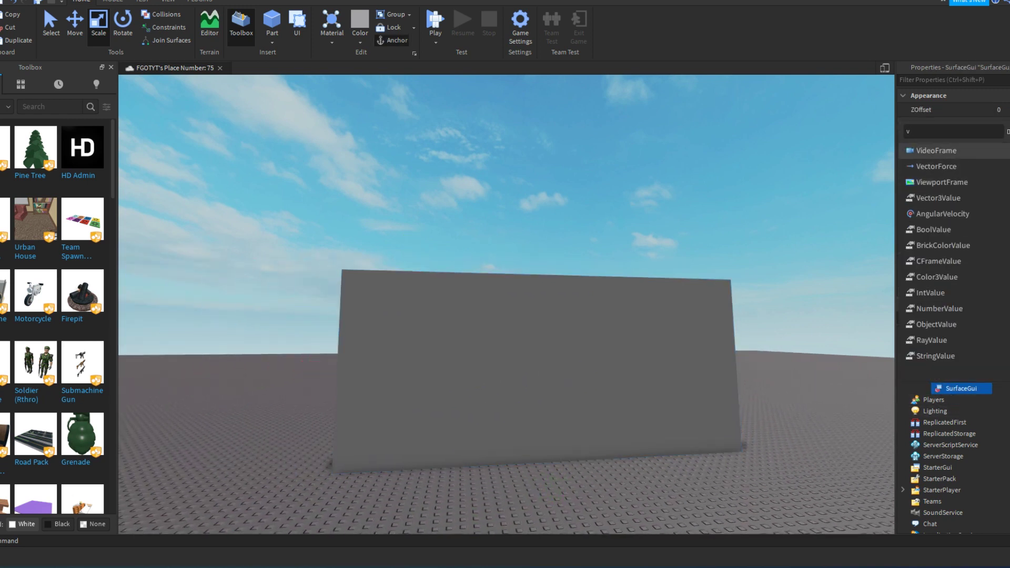
key(Return)
right_drag(526, 295, 557, 373)
key(w)
scroll(942, 190, down, 2)
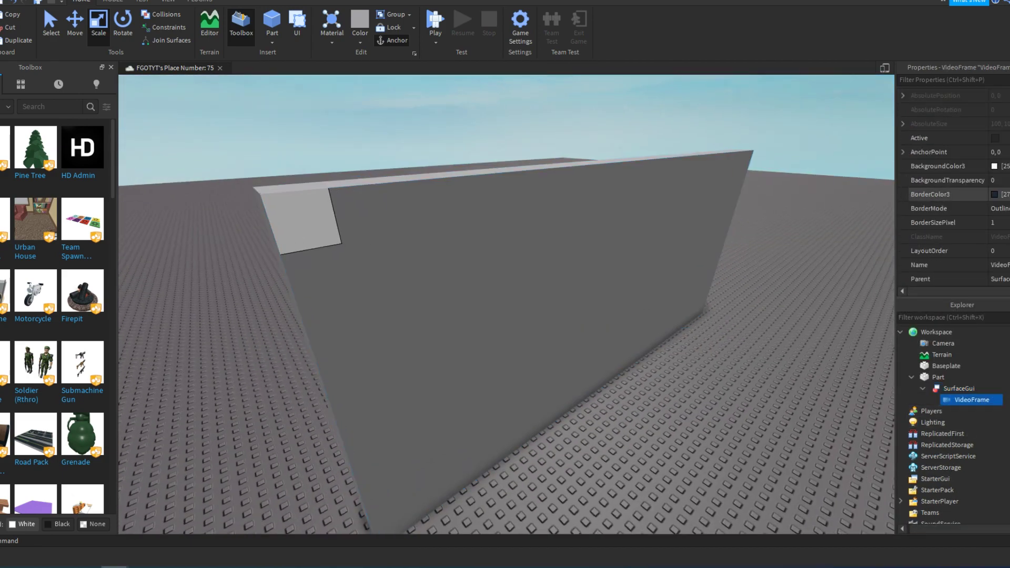
key(s)
right_drag(526, 294, 500, 311)
Browse the Toolbox inventory categories and list the videos under My Videos
click(20, 85)
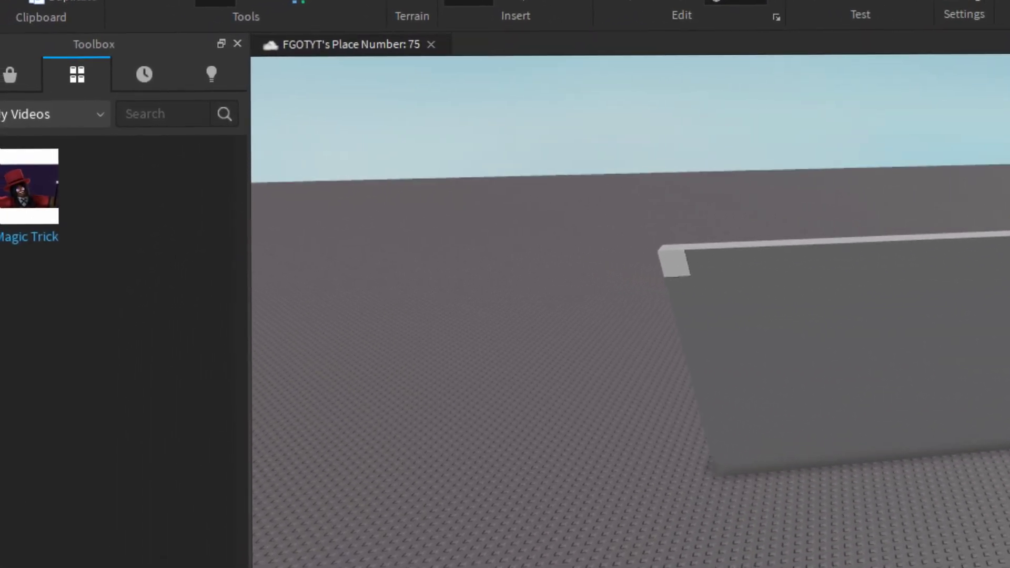
click(33, 111)
scroll(79, 158, down, 3)
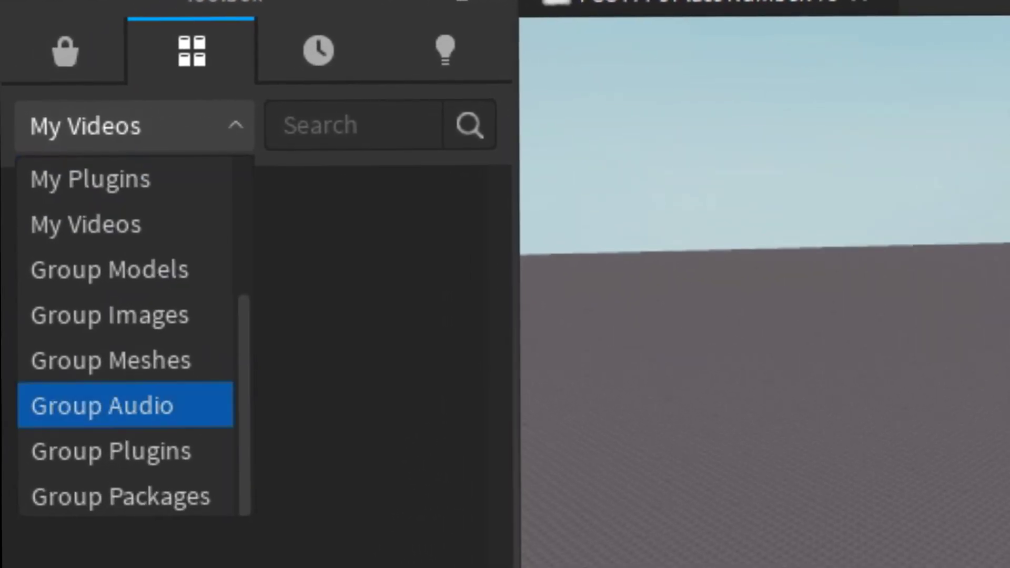
scroll(68, 320, up, 3)
scroll(62, 354, down, 3)
scroll(126, 337, up, 3)
scroll(127, 337, down, 2)
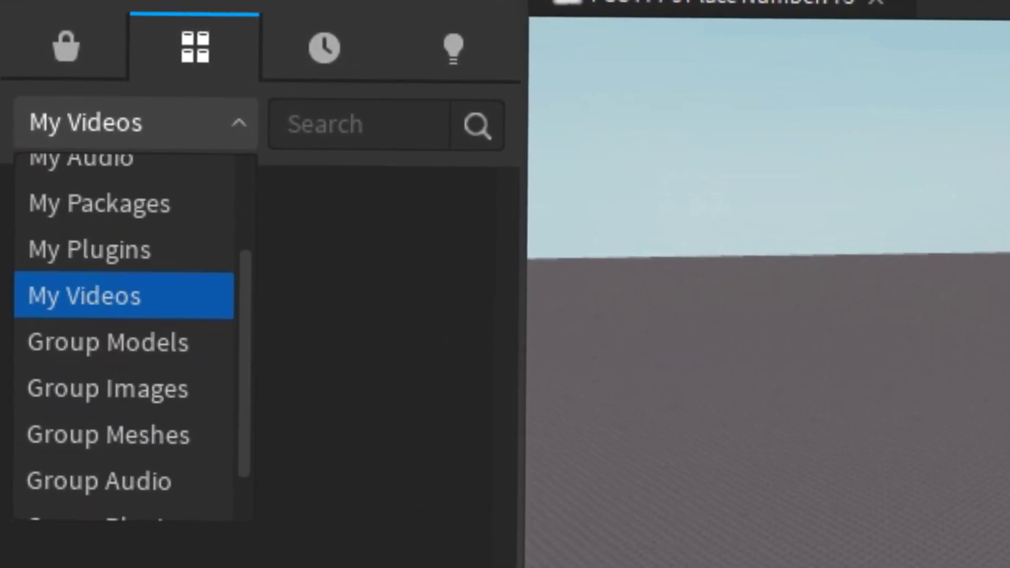
scroll(126, 337, up, 2)
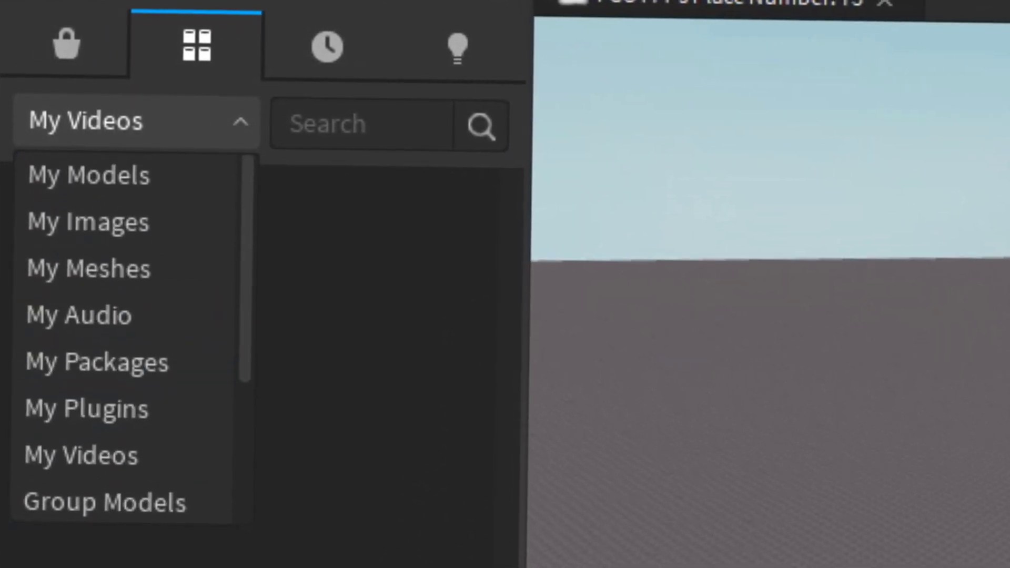
scroll(79, 455, down, 3)
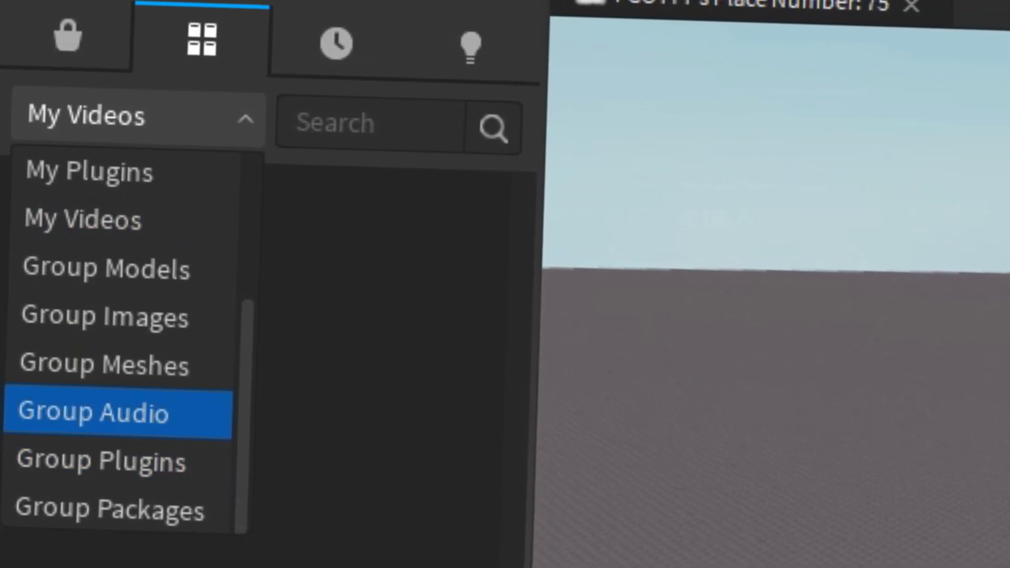
scroll(79, 369, up, 3)
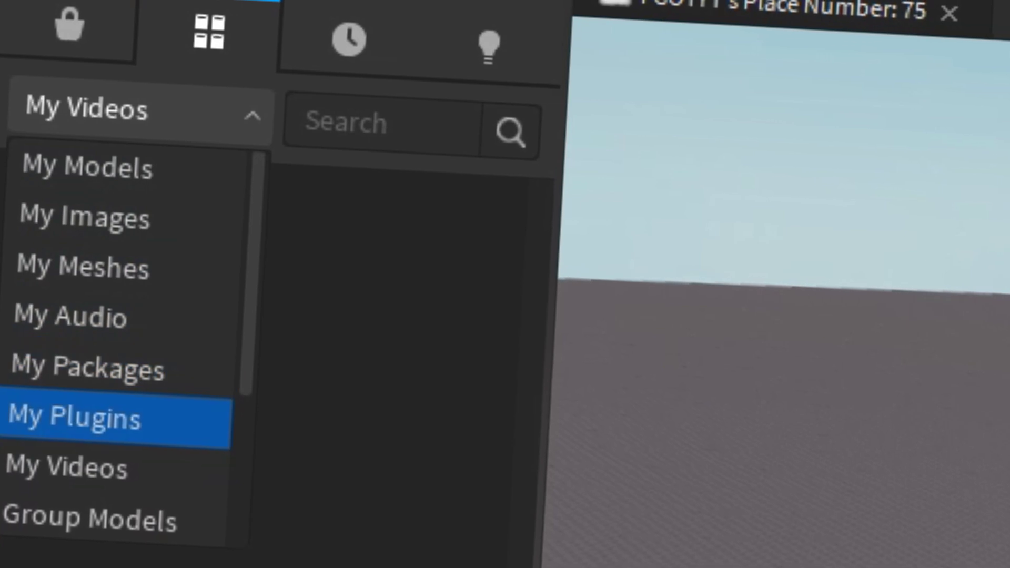
click(69, 466)
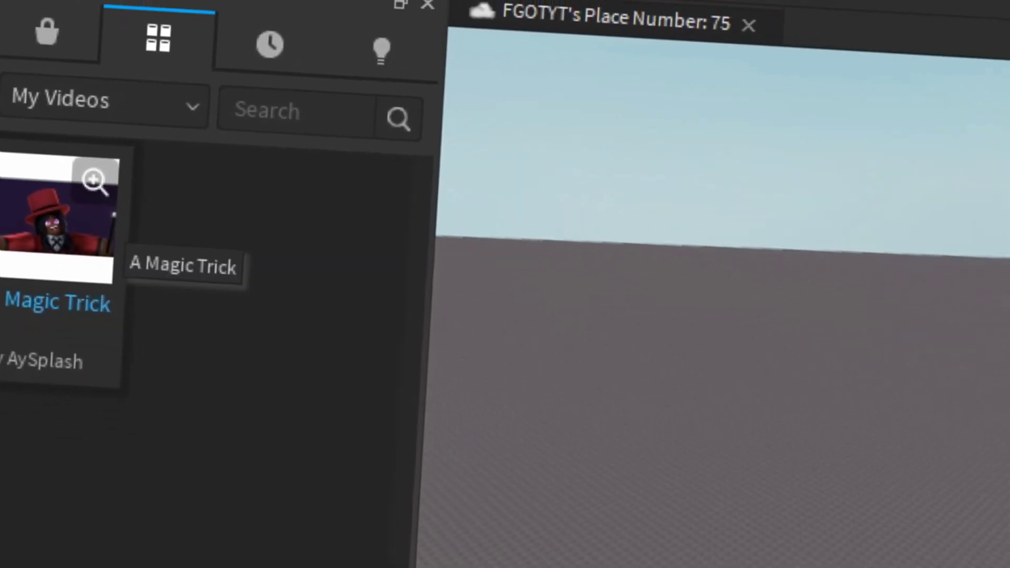
Insert the A Magic Trick video inside the wall's VideoFrame
click(42, 171)
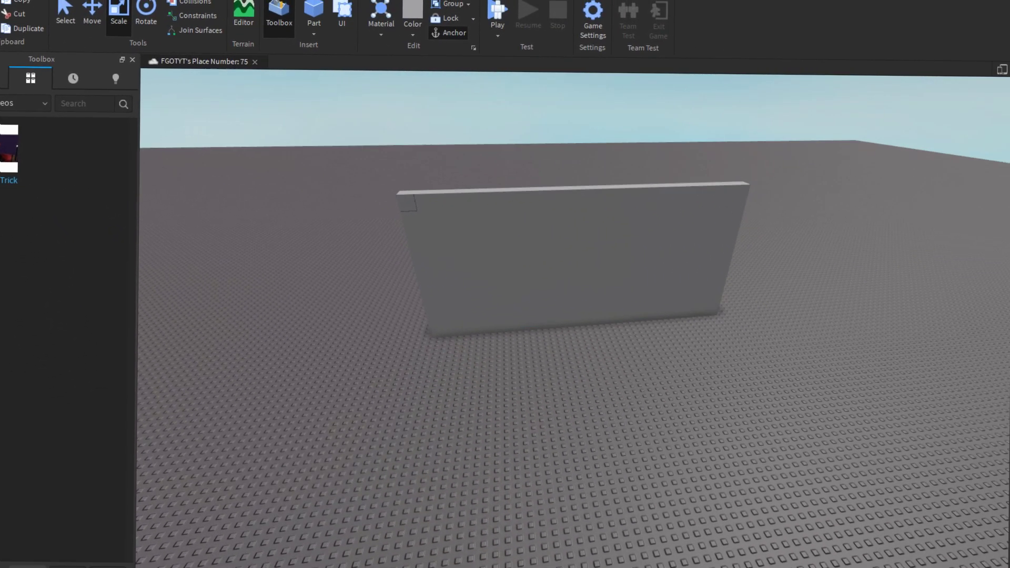
right_drag(526, 337, 573, 303)
key(w)
key(w)
key(e)
key(w)
key(s)
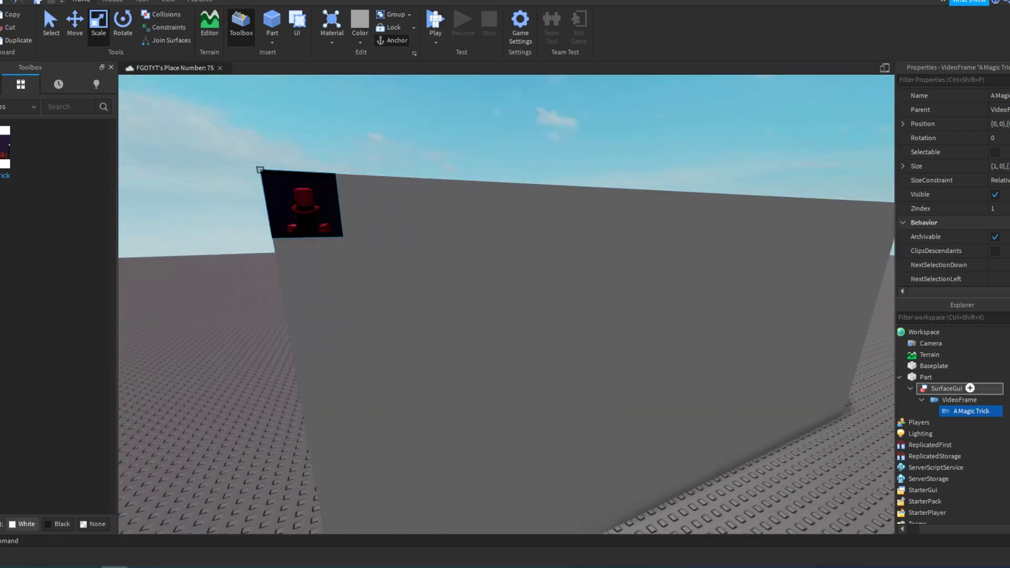
Move the A Magic Trick video directly under the SurfaceGui and delete the original VideoFrame
drag(971, 411, 947, 389)
right_drag(557, 305, 473, 292)
key(s)
click(973, 407)
key(Delete)
key(d)
key(w)
click(974, 400)
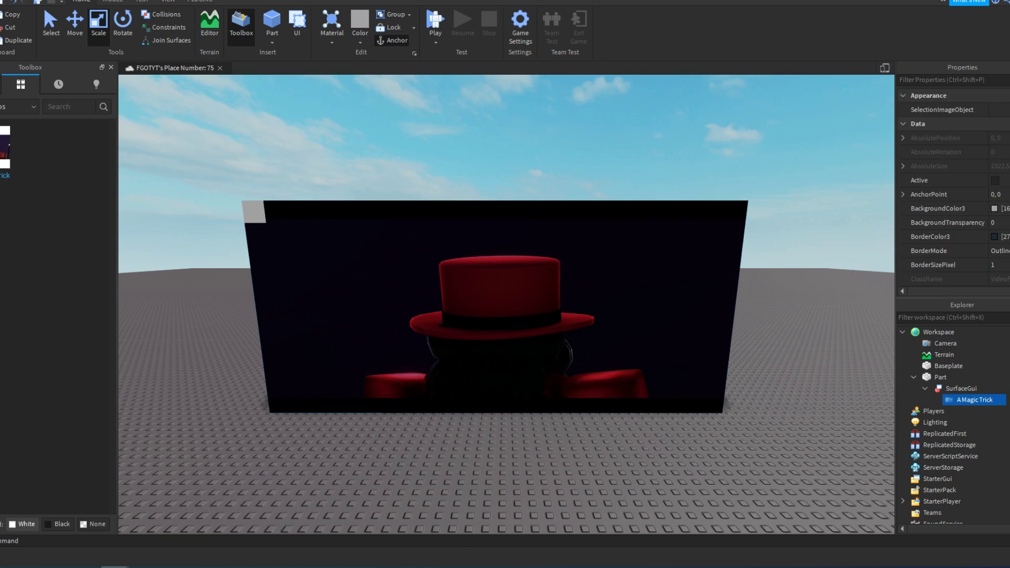
Undo the video's move and the VideoFrame's deletion, and delete the A Magic Trick video nested in the VideoFrame
key(ctrl+z)
key(ctrl+z)
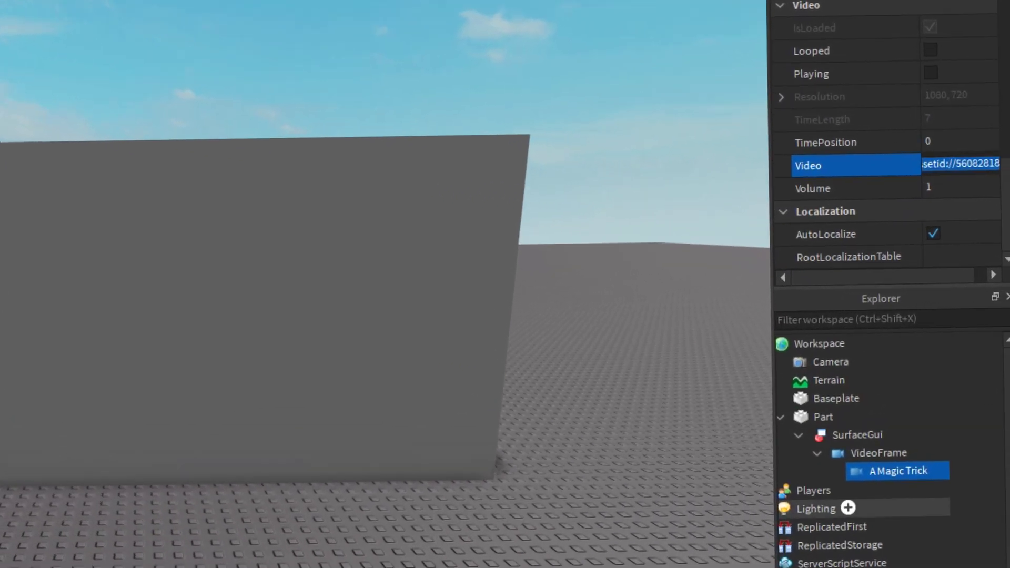
click(883, 487)
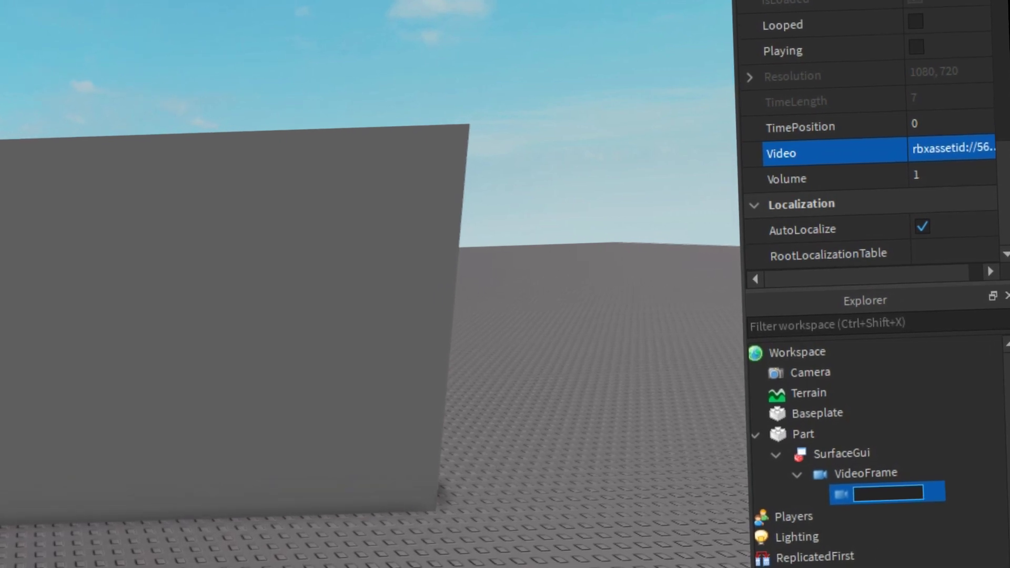
key(Escape)
key(Delete)
click(898, 478)
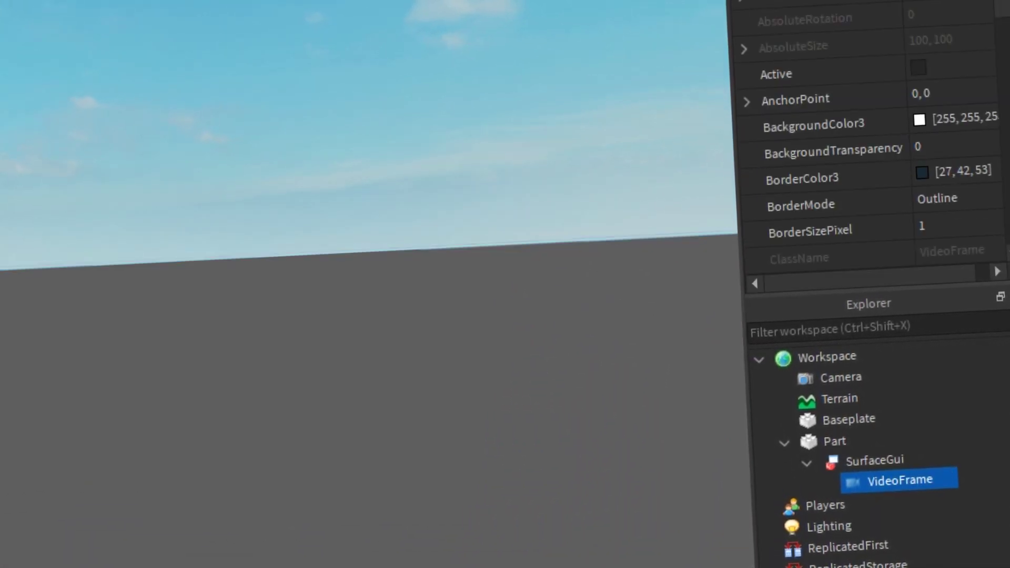
scroll(863, 174, down, 8)
click(778, 154)
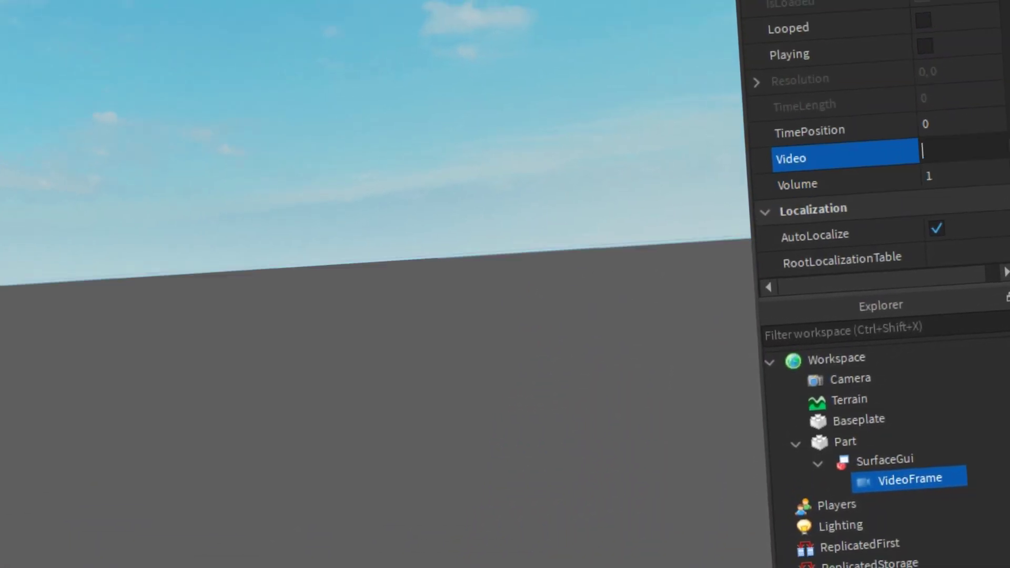
key(ctrl+v)
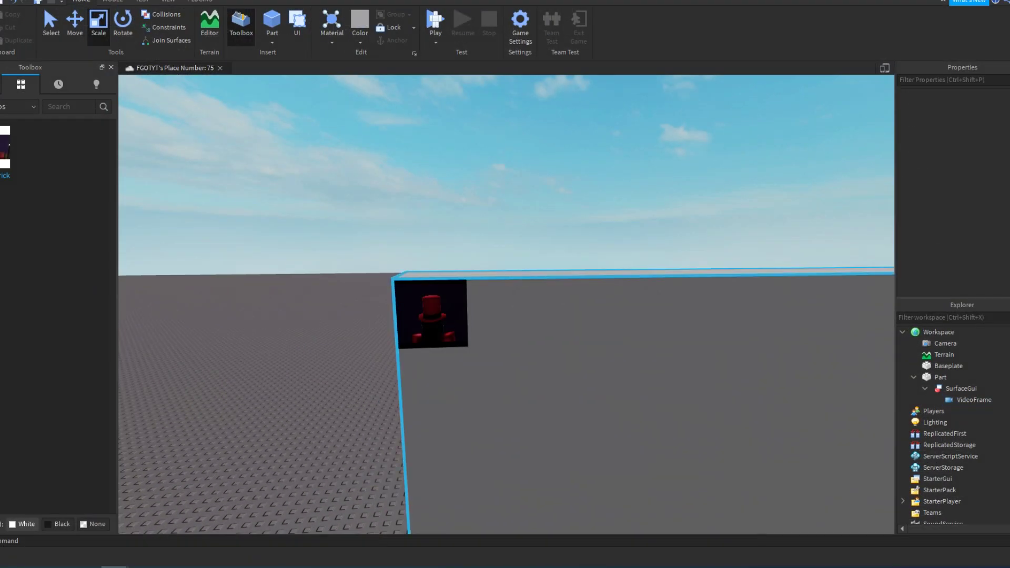
Insert the A Magic Trick video again and put it directly under the wall's SurfaceGui in place of the VideoFrame
scroll(442, 295, down, 5)
click(5, 151)
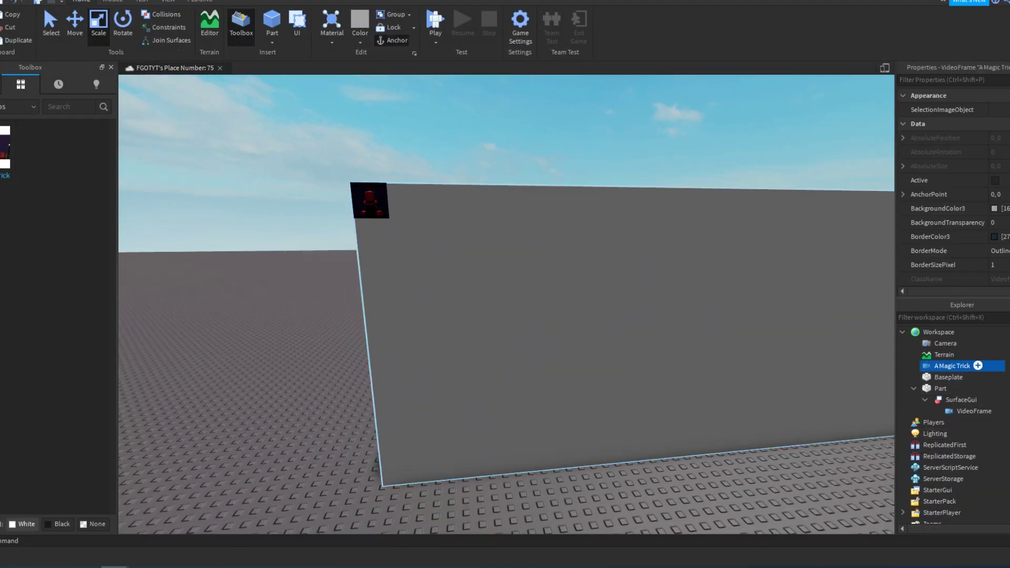
drag(953, 366, 961, 400)
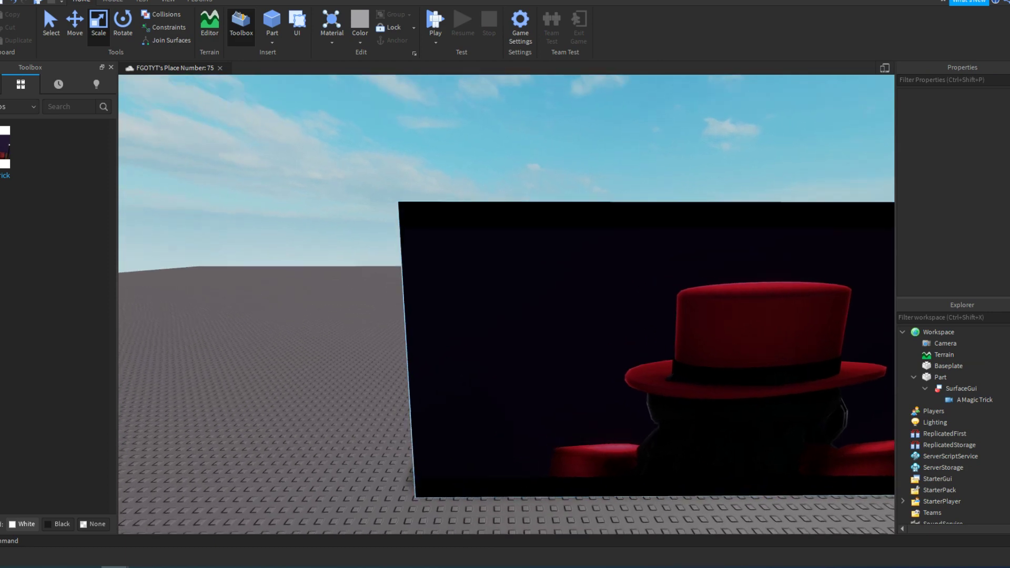
key(s)
key(d)
key(w)
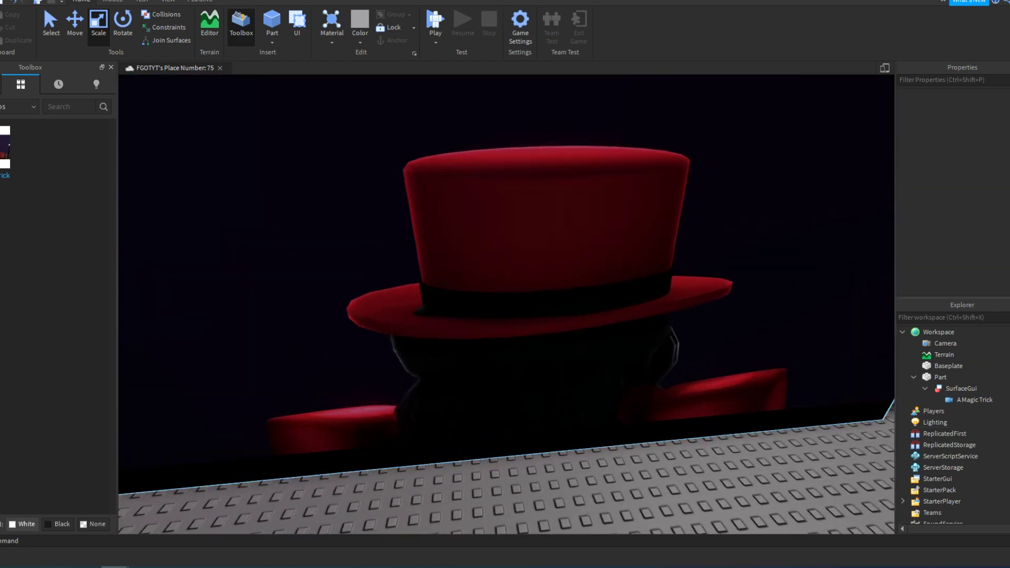
key(s)
Playtest the place from the current camera position and walk the character up to the video wall
click(436, 41)
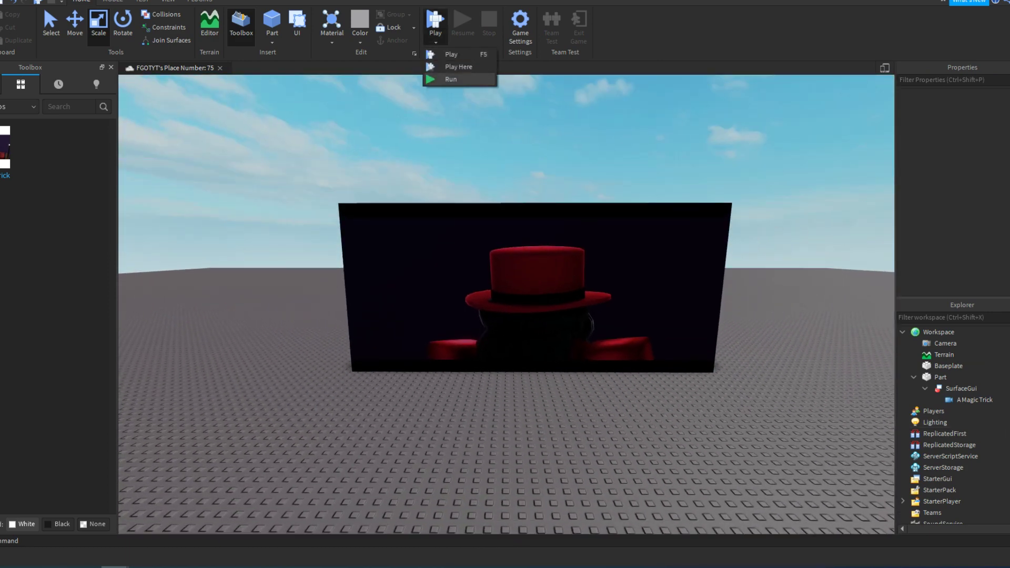
click(457, 67)
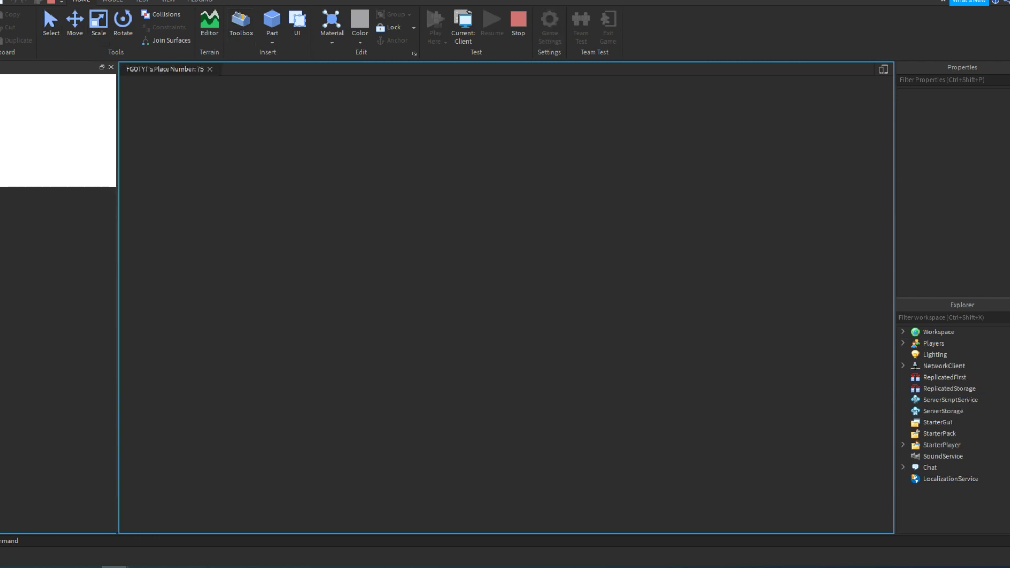
scroll(632, 257, up, 5)
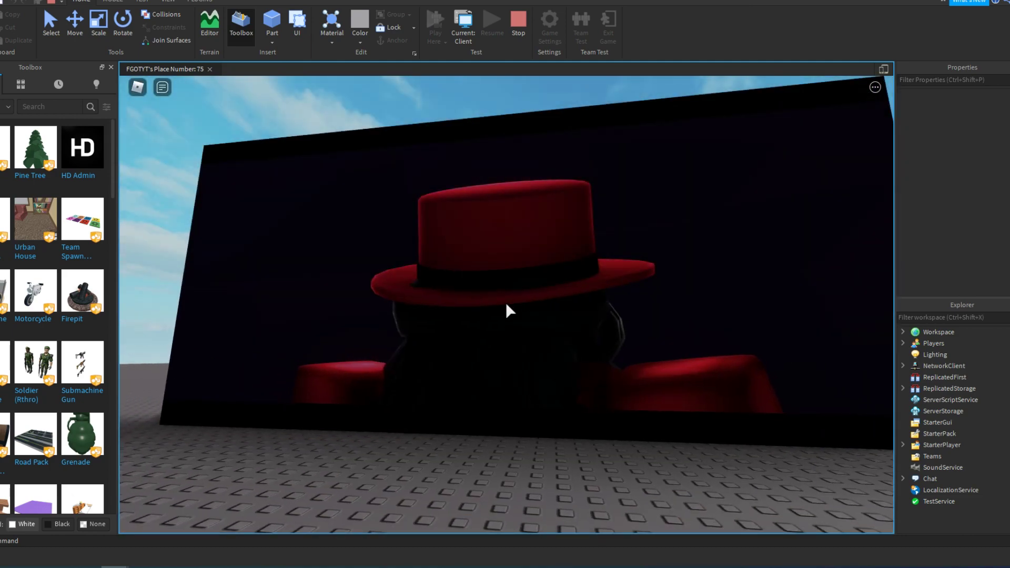
scroll(506, 304, down, 4)
key(w)
right_drag(531, 300, 532, 299)
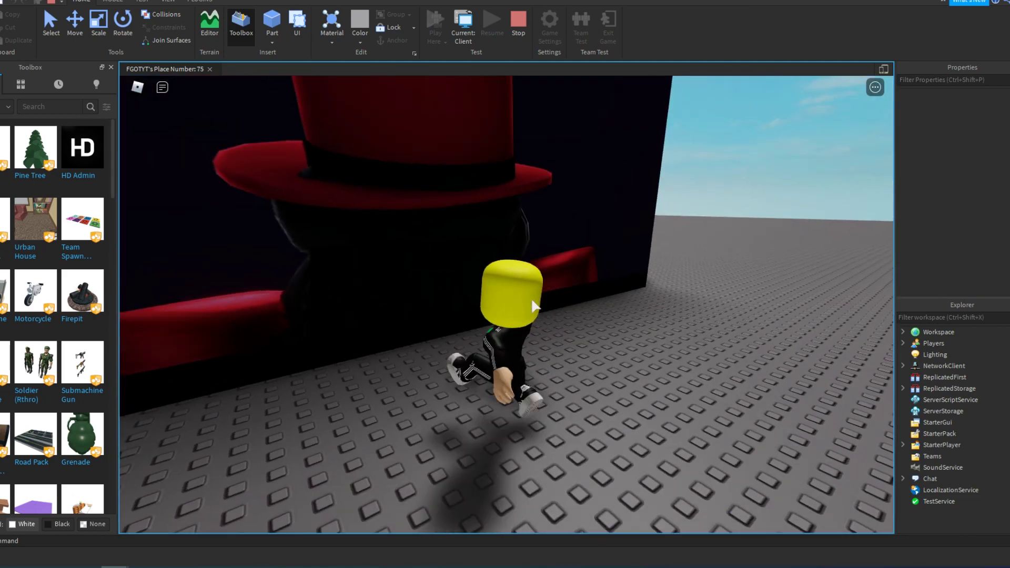
scroll(532, 300, down, 2)
key(s)
scroll(532, 300, up, 5)
scroll(507, 305, down, 3)
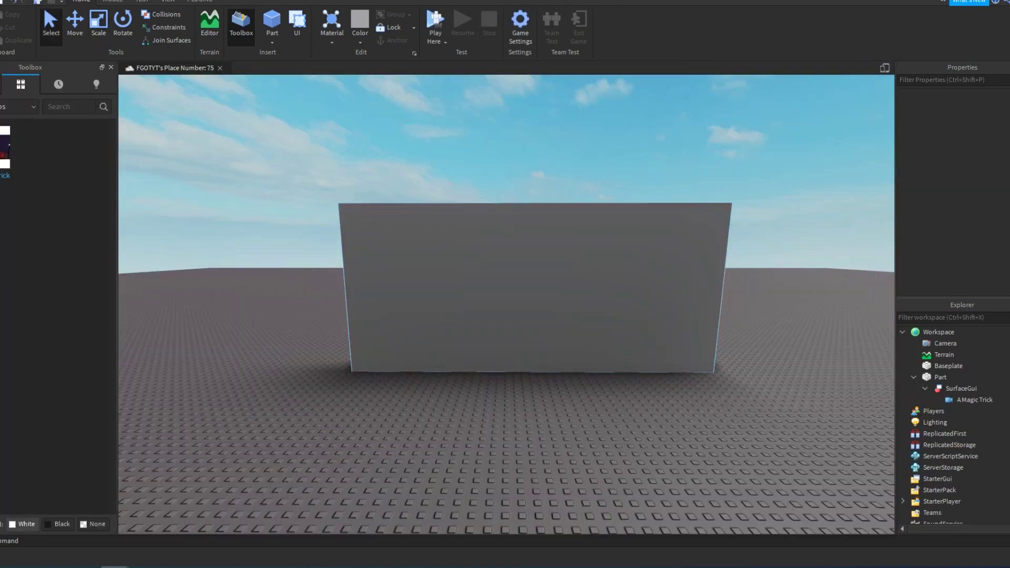
Select the A Magic Trick video and review its appearance, behavior and video properties in a widened property list
scroll(506, 305, up, 5)
click(974, 400)
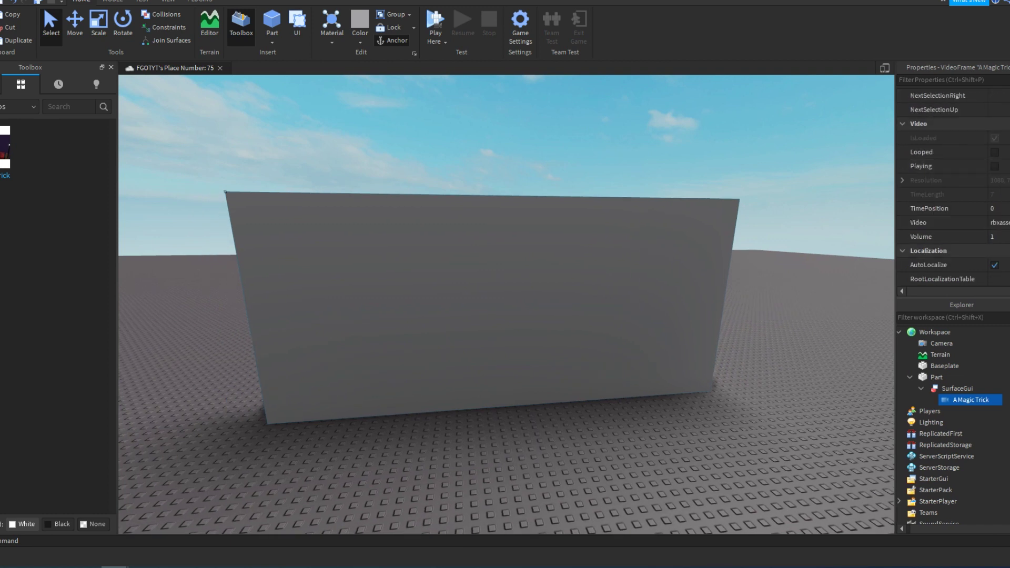
drag(896, 317, 841, 317)
scroll(926, 250, up, 5)
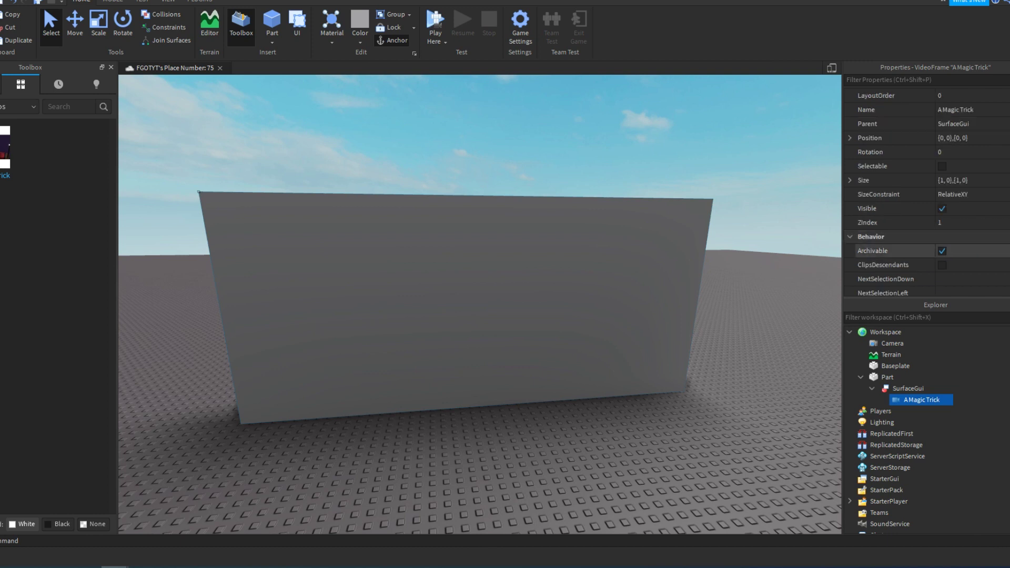
scroll(895, 231, up, 4)
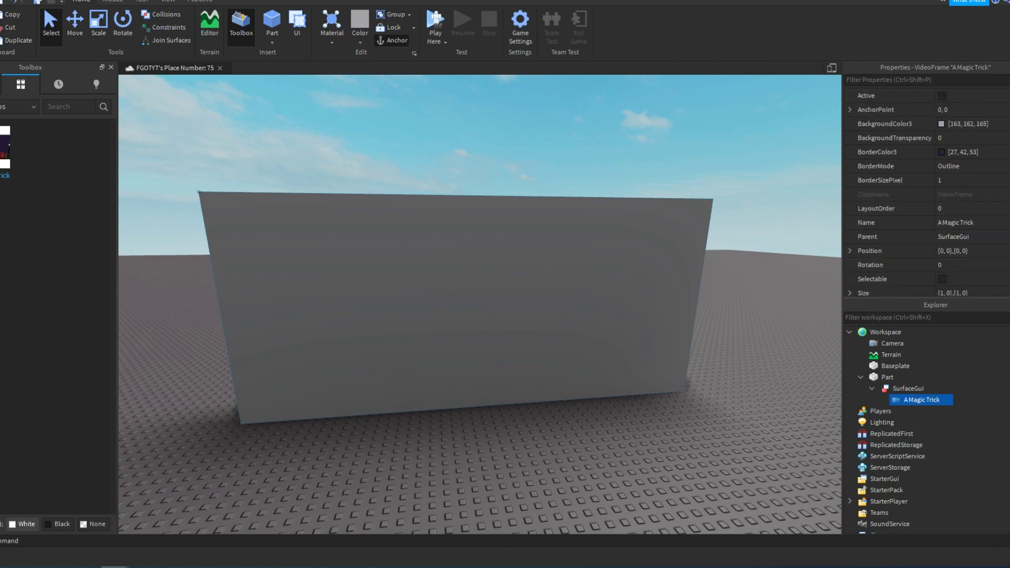
scroll(926, 194, down, 6)
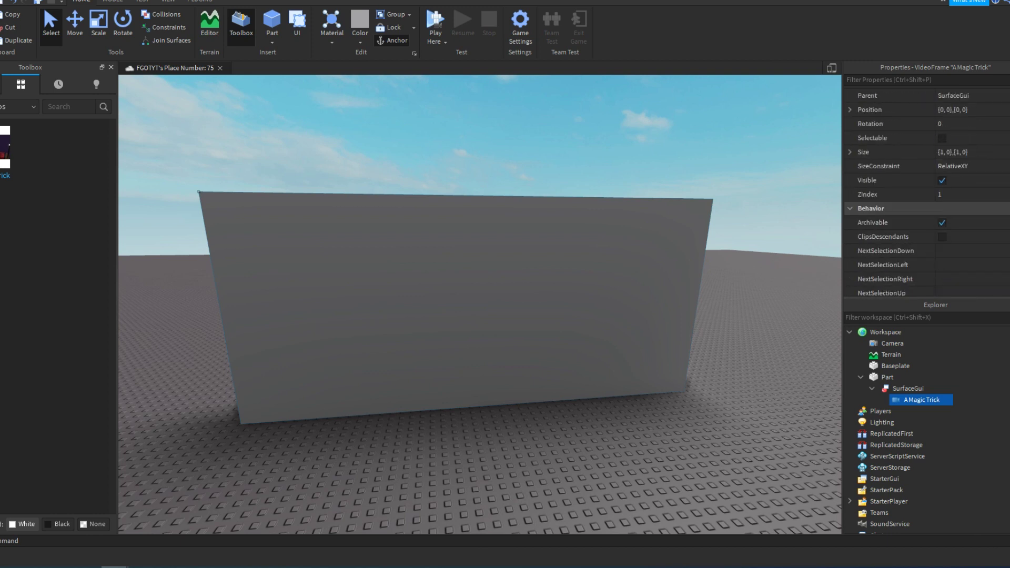
scroll(895, 223, down, 3)
scroll(895, 231, down, 3)
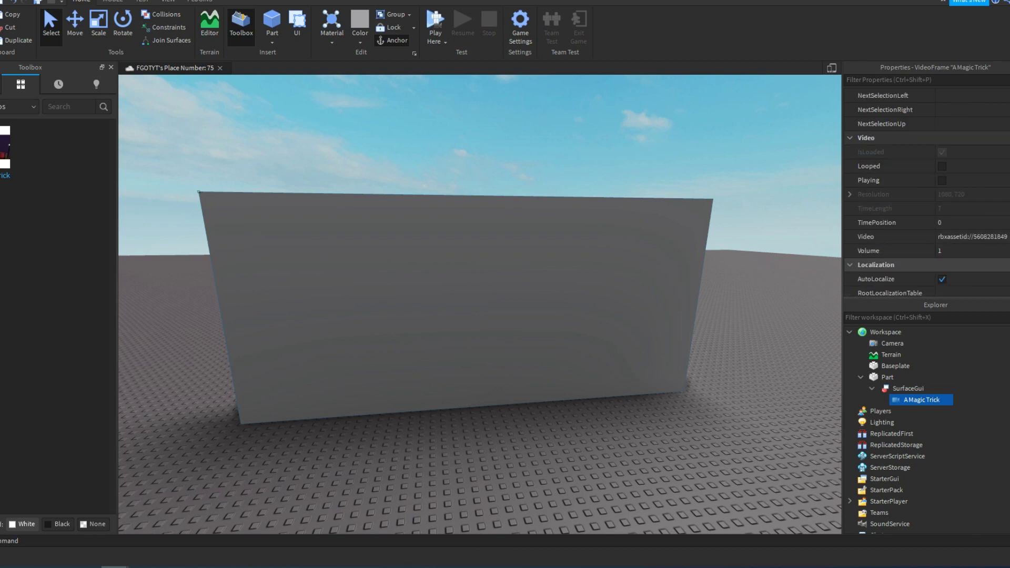
scroll(895, 237, down, 2)
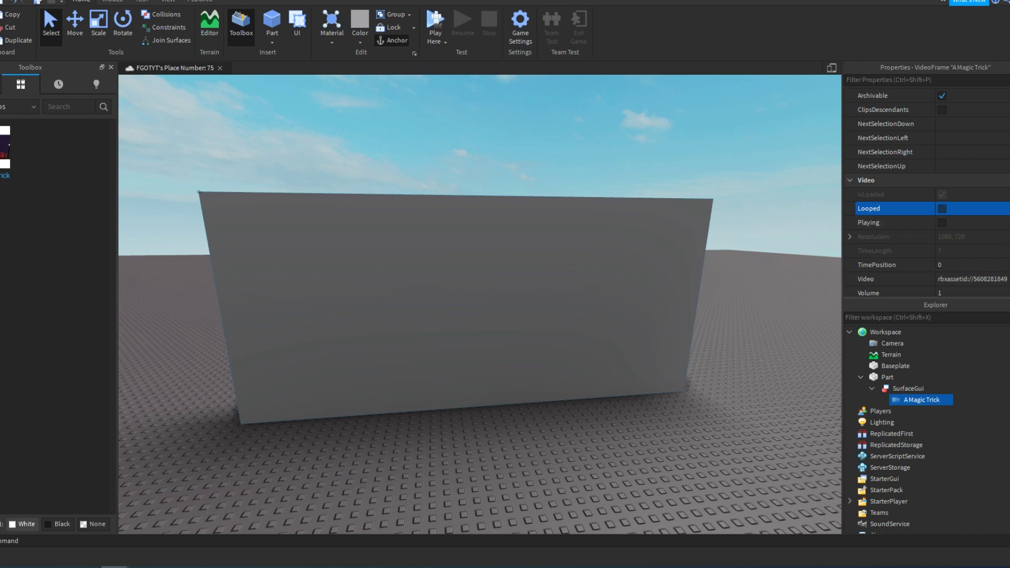
Enable Playing and leave Looped off for the A Magic Trick video
right_drag(480, 304, 499, 308)
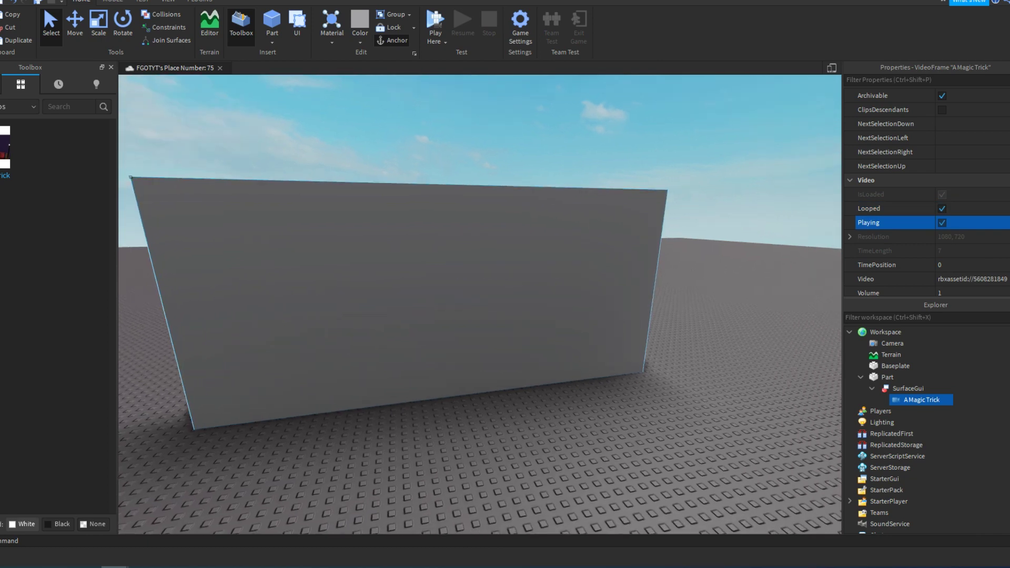
click(942, 209)
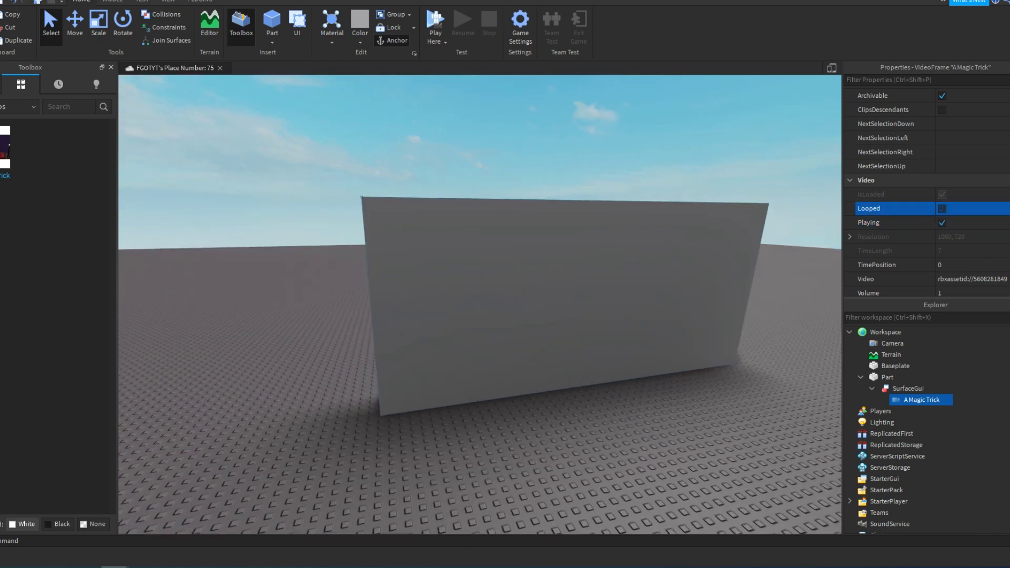
right_drag(480, 304, 512, 295)
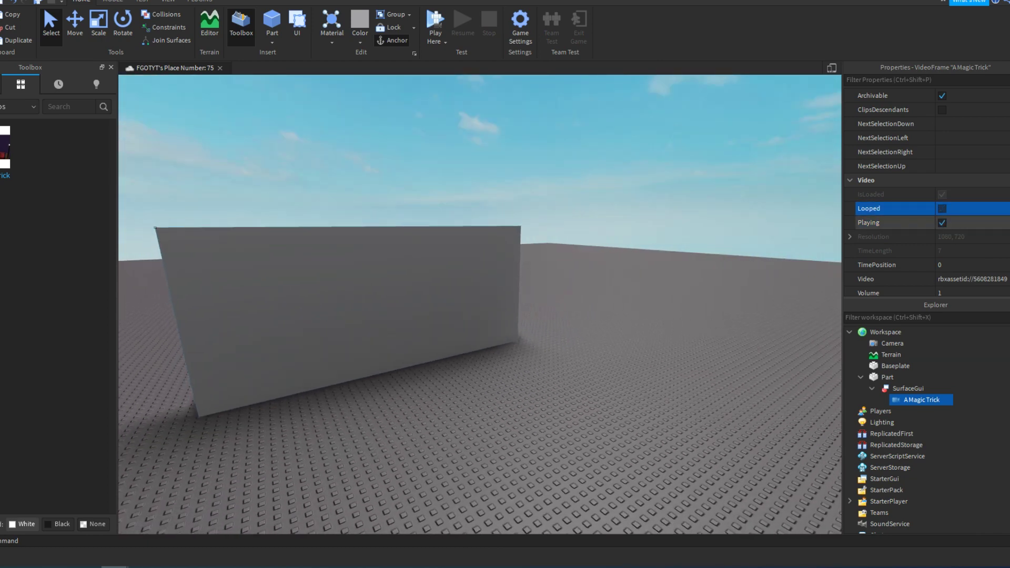
Recheck the playback properties of the A Magic Trick video and examine the wall from several angles
click(590, 316)
click(922, 400)
scroll(936, 166, down, 5)
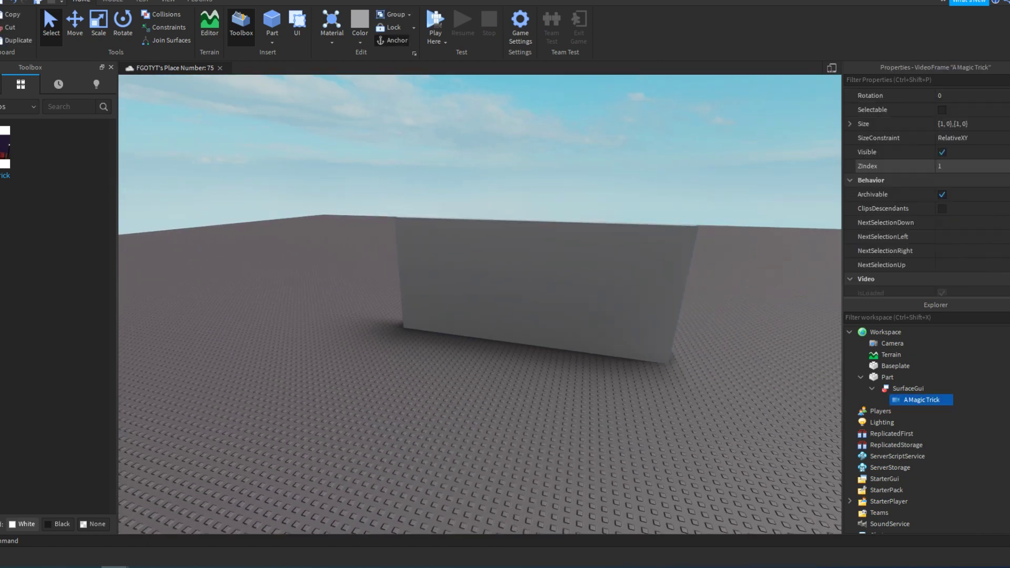
right_drag(479, 304, 507, 305)
key(w)
key(s)
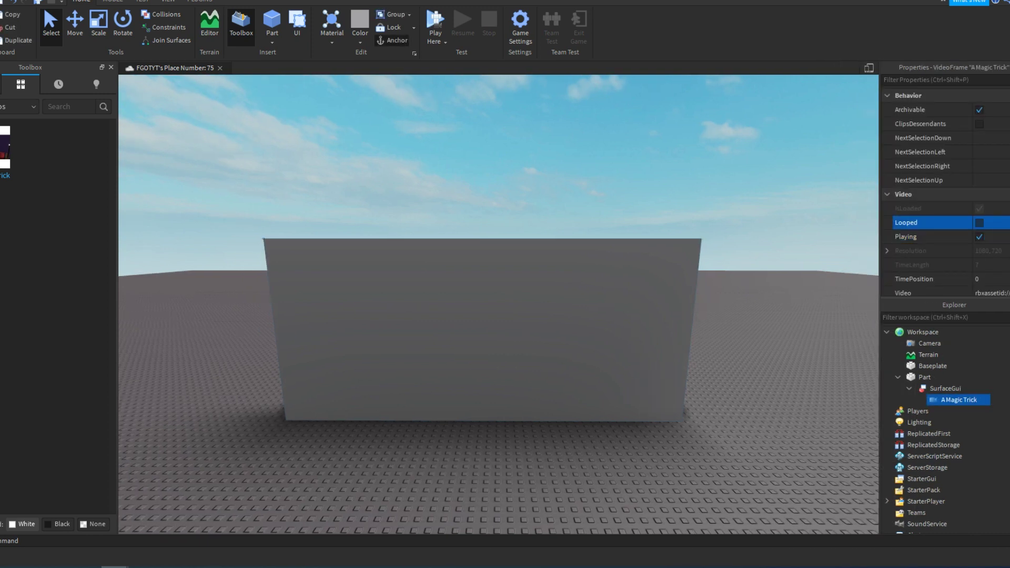
right_drag(763, 310, 763, 337)
key(s)
click(763, 337)
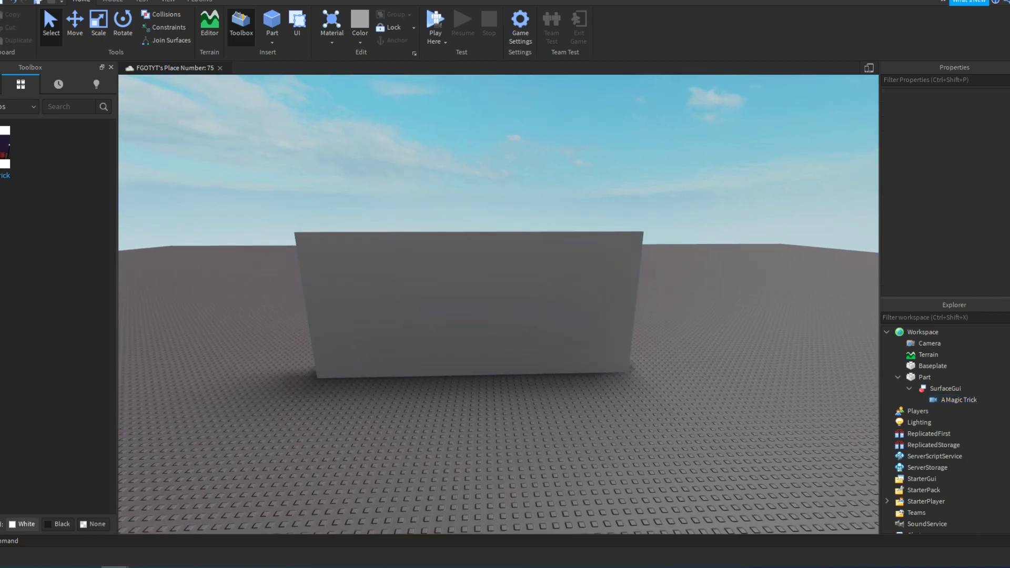
Playtest the place and walk the character right up to the playing video on the wall
key(w)
key(F5)
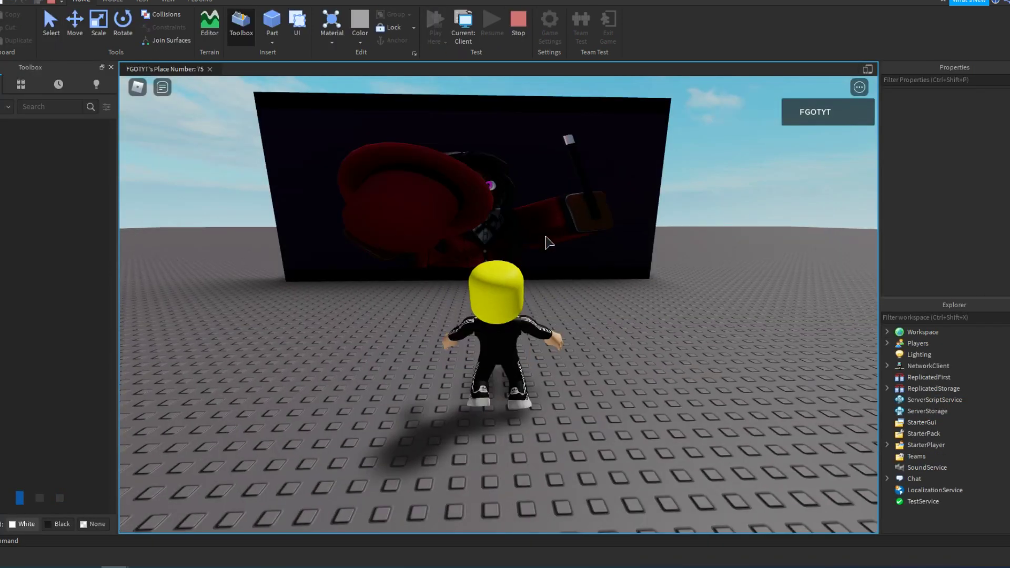
key(w)
right_drag(545, 237, 545, 221)
scroll(546, 236, up, 8)
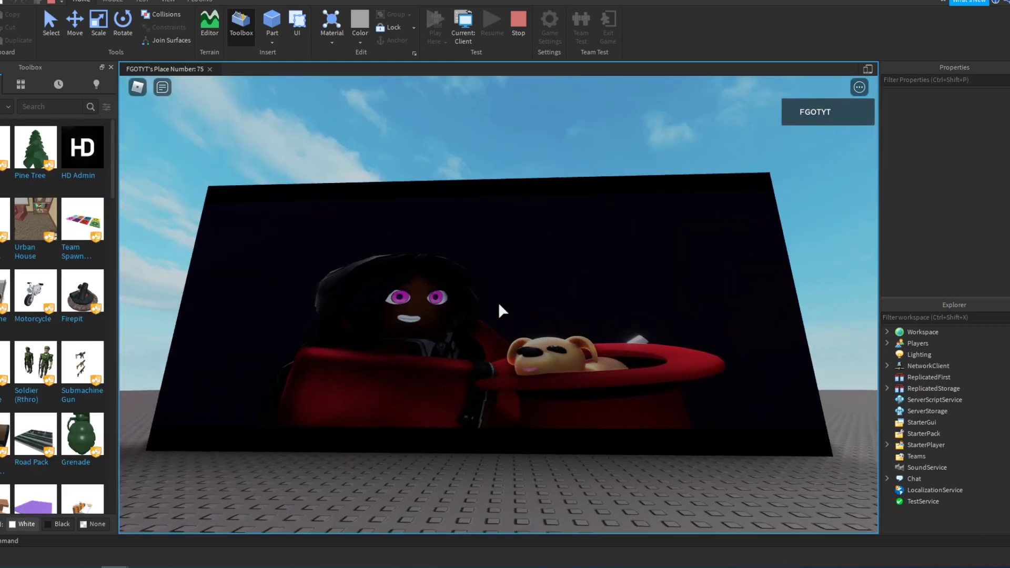
key(w)
key(w)
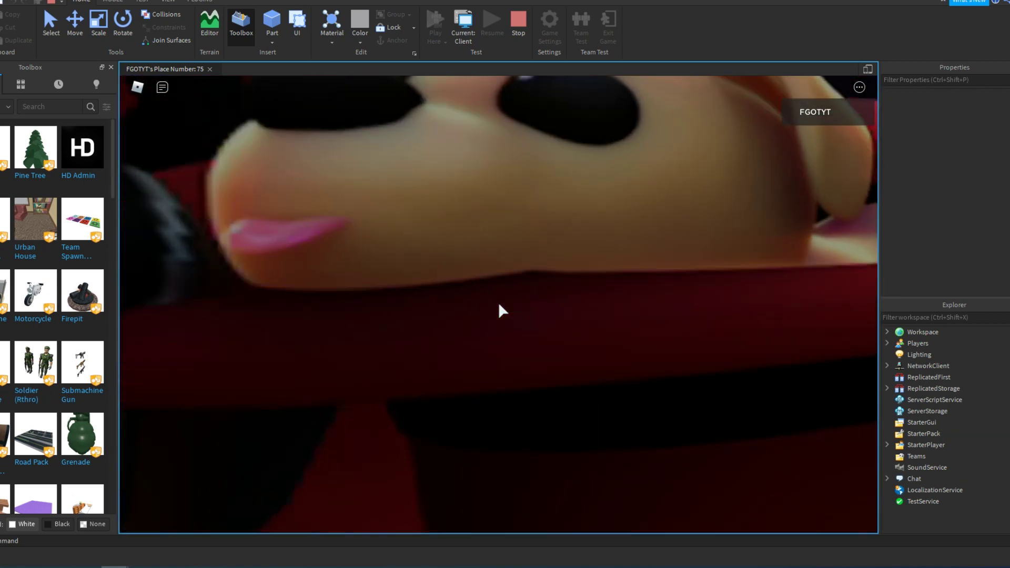
key(s)
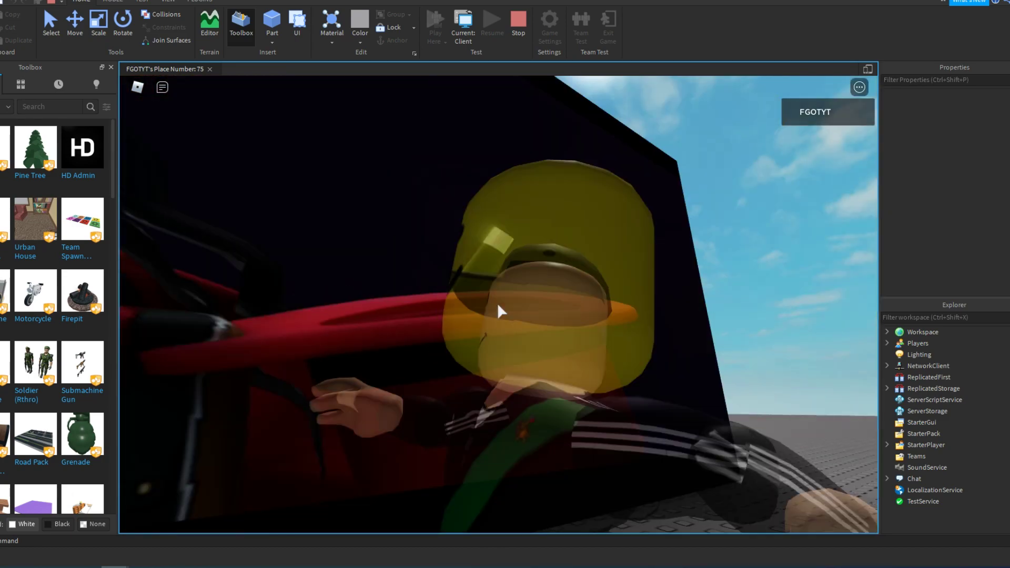
Walk the character along the wall and back out to watch the video from the side and from a distance
key(a)
key(w)
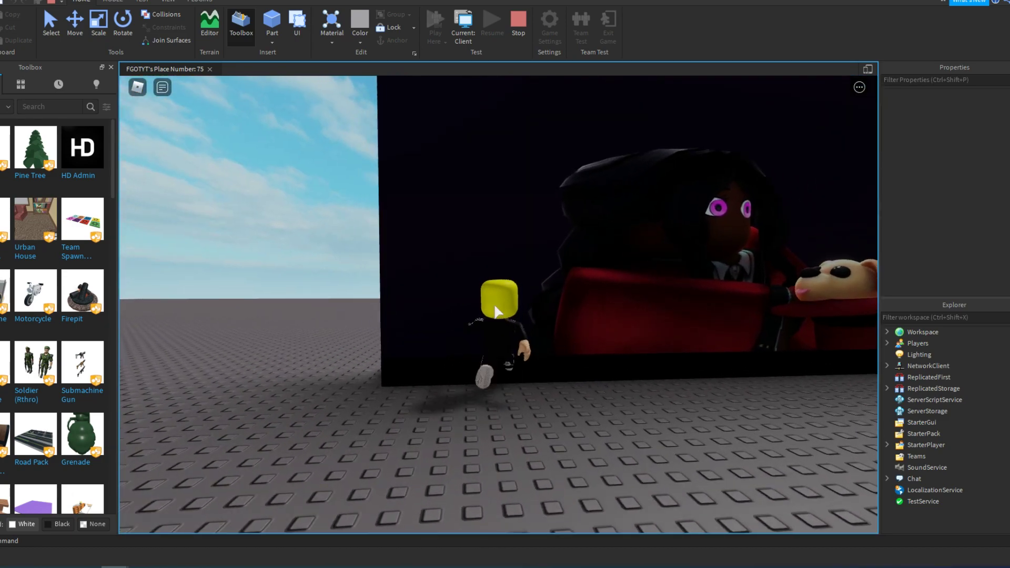
right_drag(494, 311, 495, 307)
key(s)
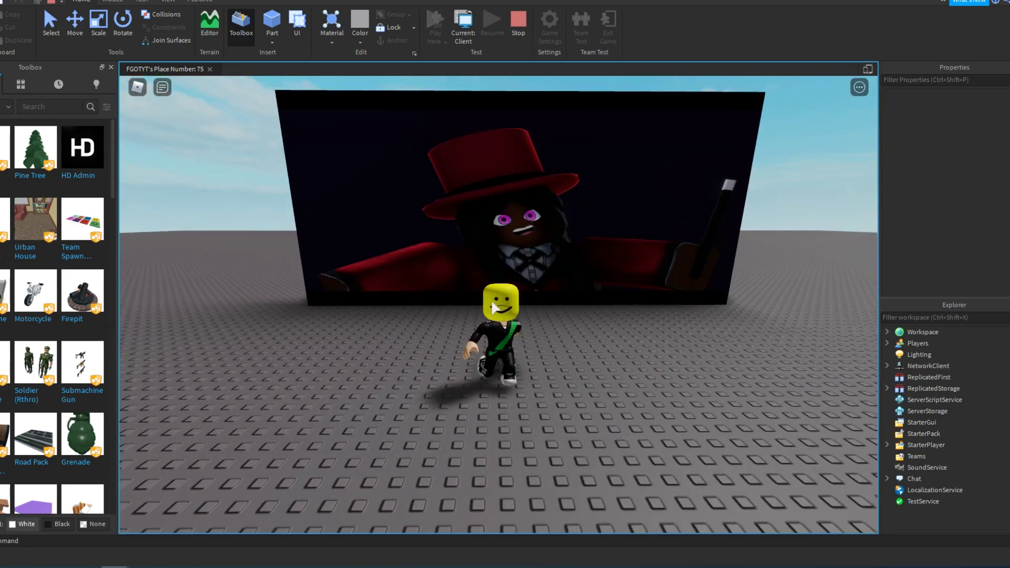
right_drag(552, 261, 553, 261)
key(w)
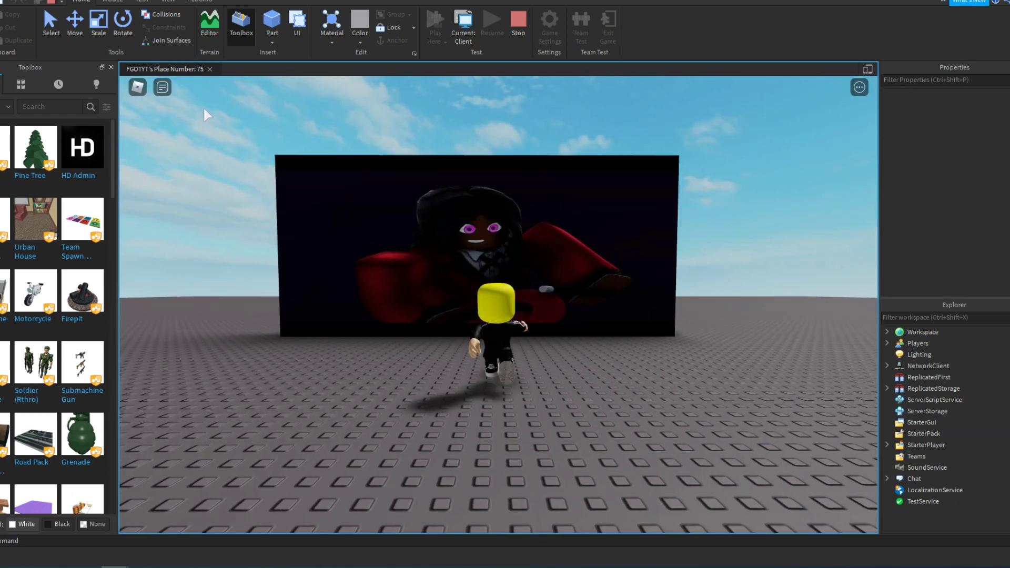
key(d)
Review the in-game settings and resume the playtest
click(138, 88)
click(405, 135)
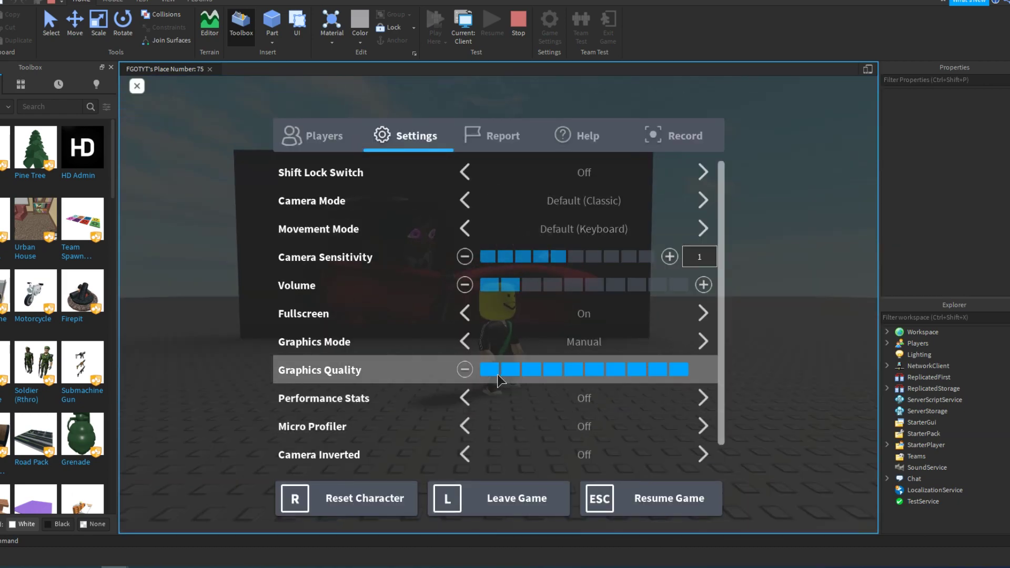
click(658, 497)
key(w)
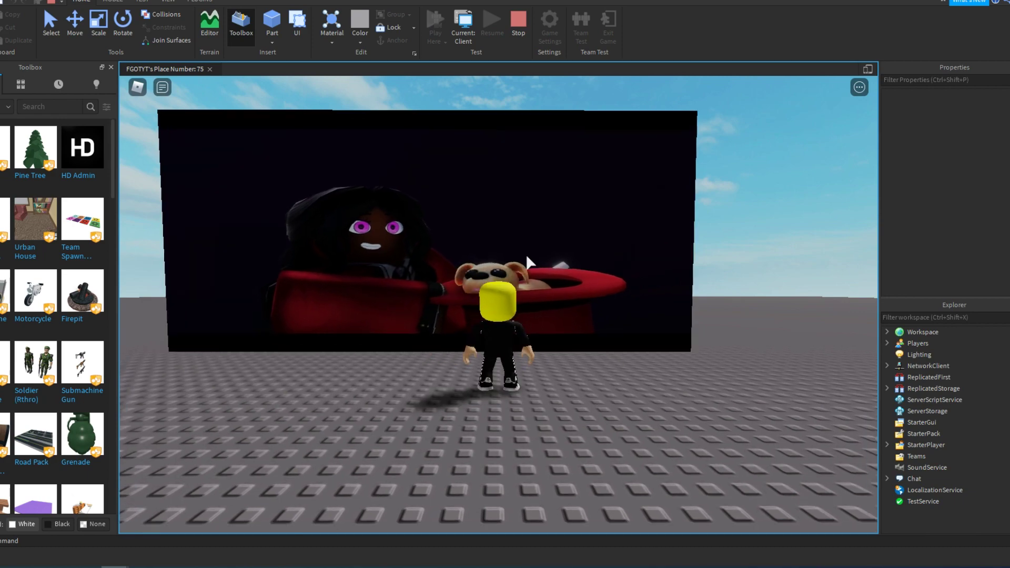
Watch the video wall in first-person and third-person view while moving the character around it
right_drag(527, 257, 527, 257)
key(d)
key(s)
scroll(526, 256, up, 6)
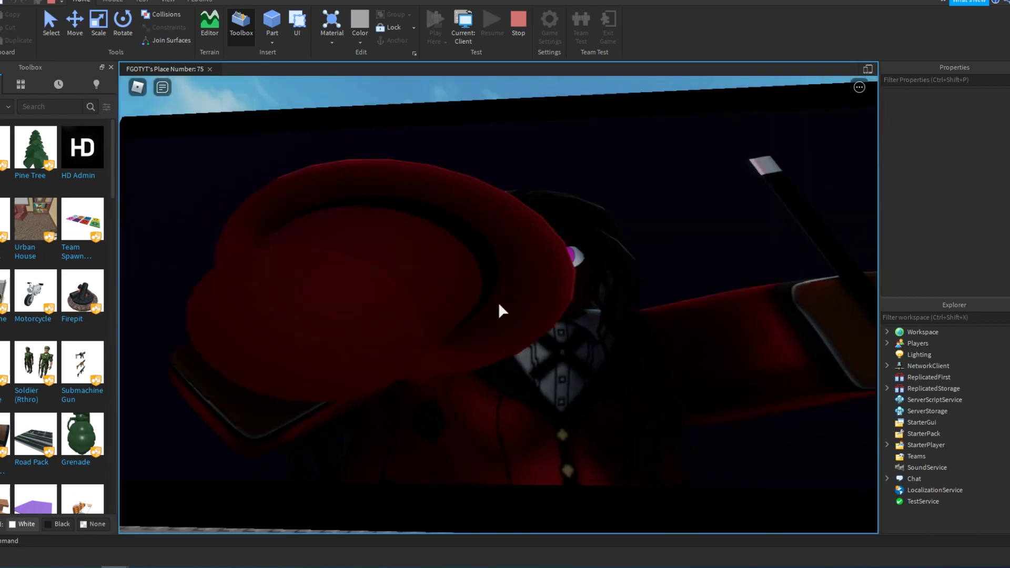
key(s)
key(s)
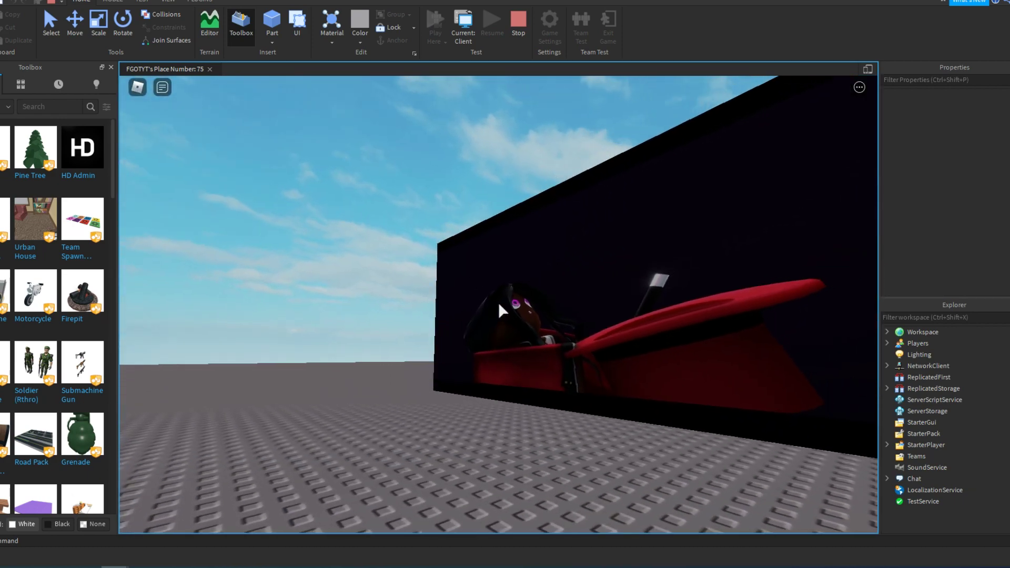
scroll(499, 303, down, 2)
scroll(499, 303, up, 2)
key(s)
scroll(499, 303, down, 3)
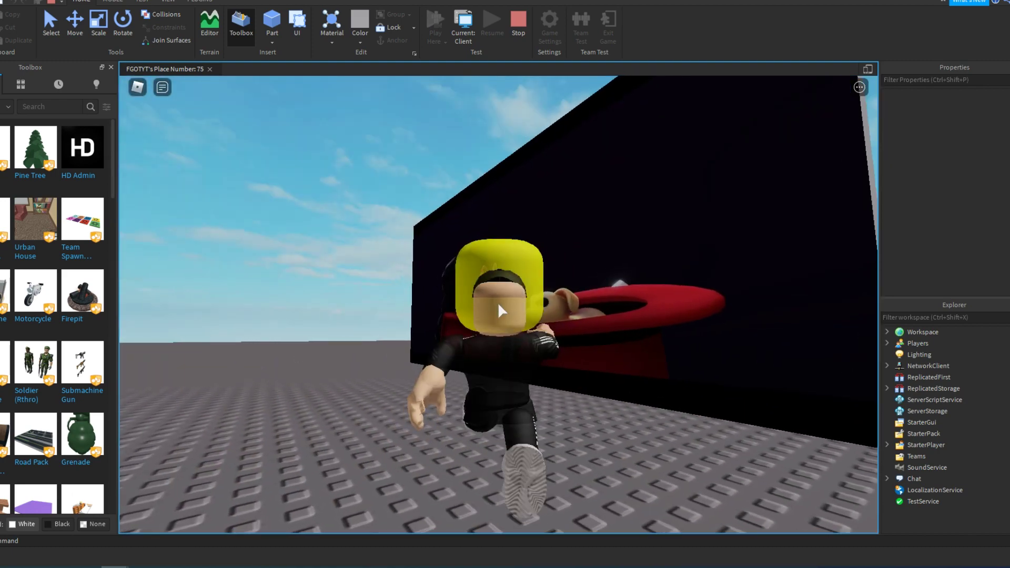
key(w)
right_drag(518, 302, 517, 302)
key(a)
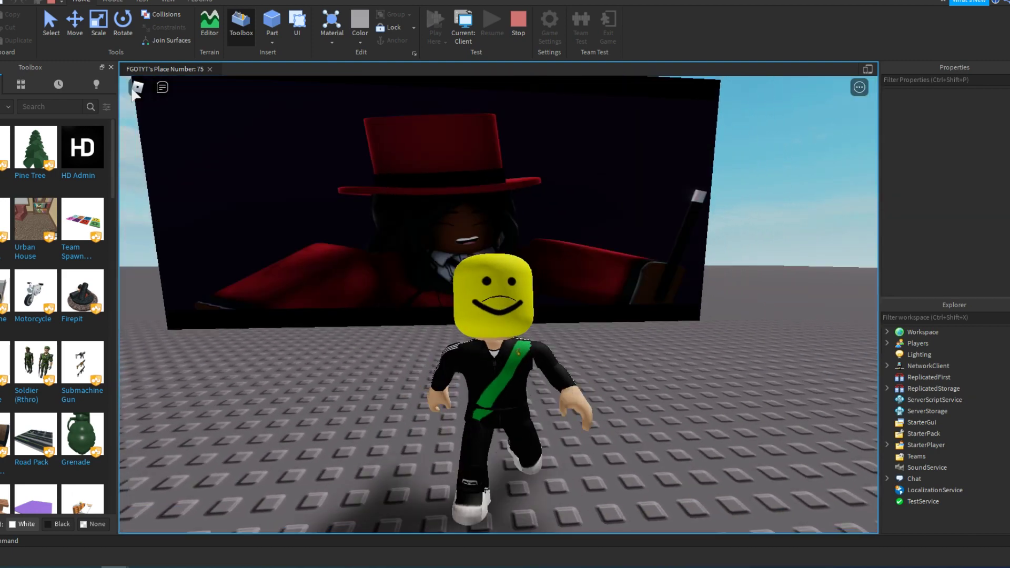
Review the in-game settings once more, resume the game and walk the character away from the wall
key(Escape)
click(405, 137)
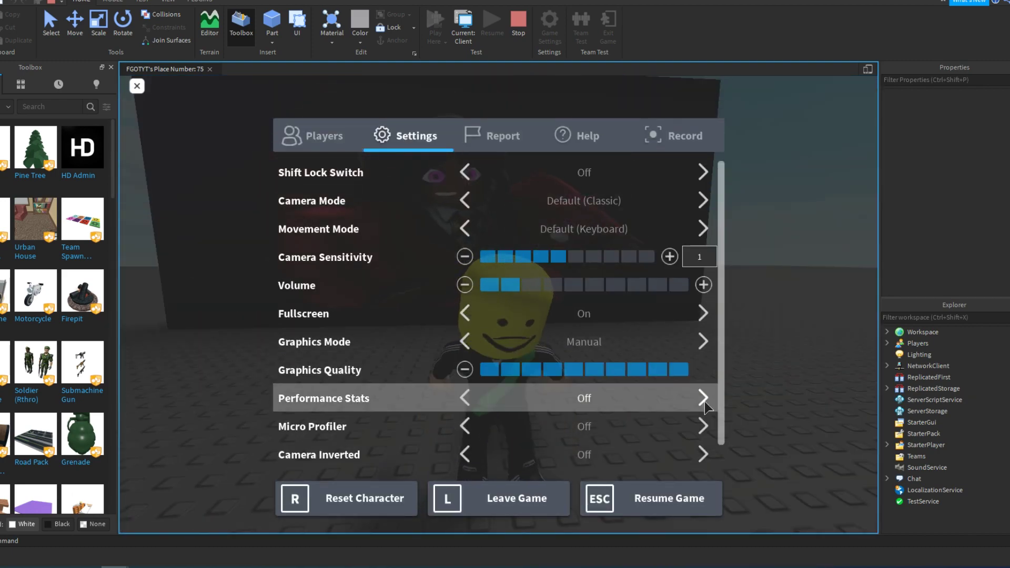
key(Escape)
key(s)
scroll(541, 305, down, 3)
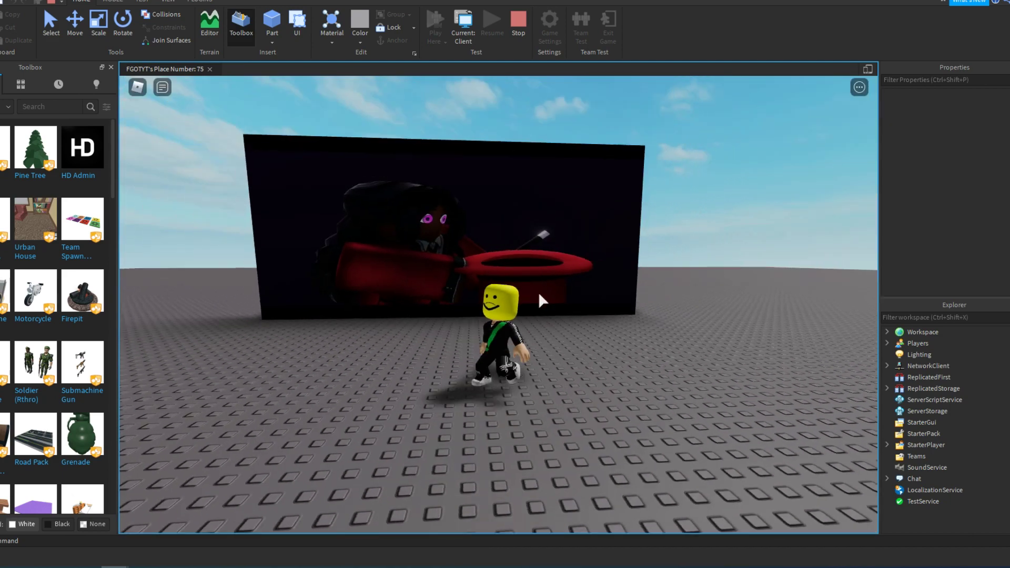
Watch the video from an oblique angle and from straight ahead, and stop the playtest
right_drag(541, 305, 541, 305)
key(a)
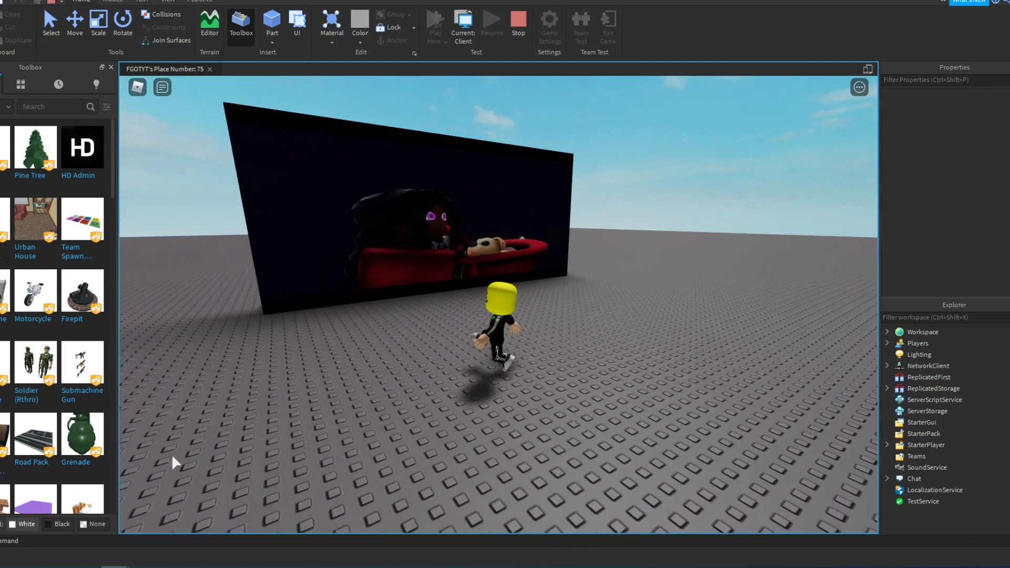
key(w)
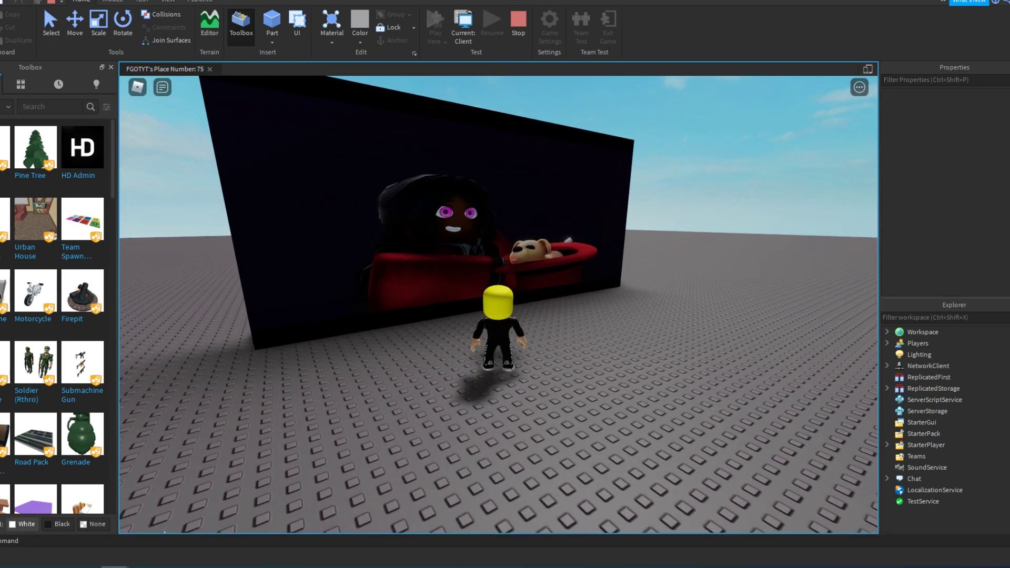
key(s)
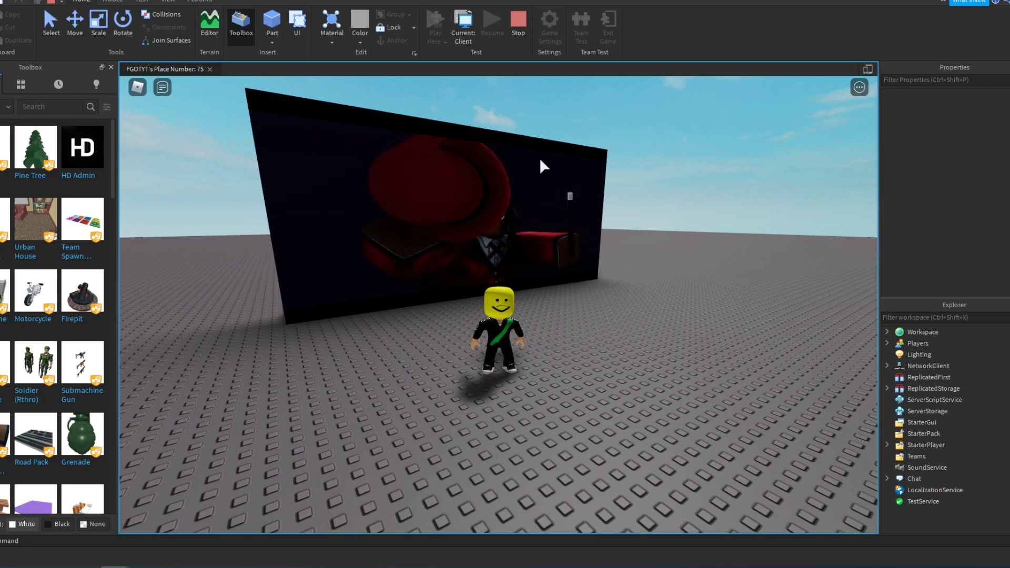
key(d)
right_drag(538, 220, 538, 220)
key(w)
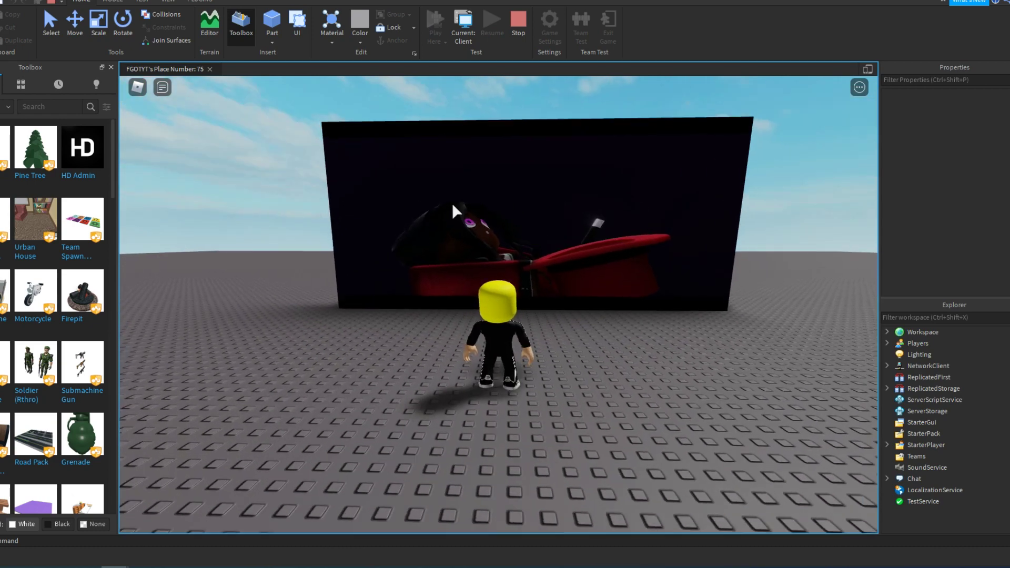
scroll(453, 204, up, 5)
key(s)
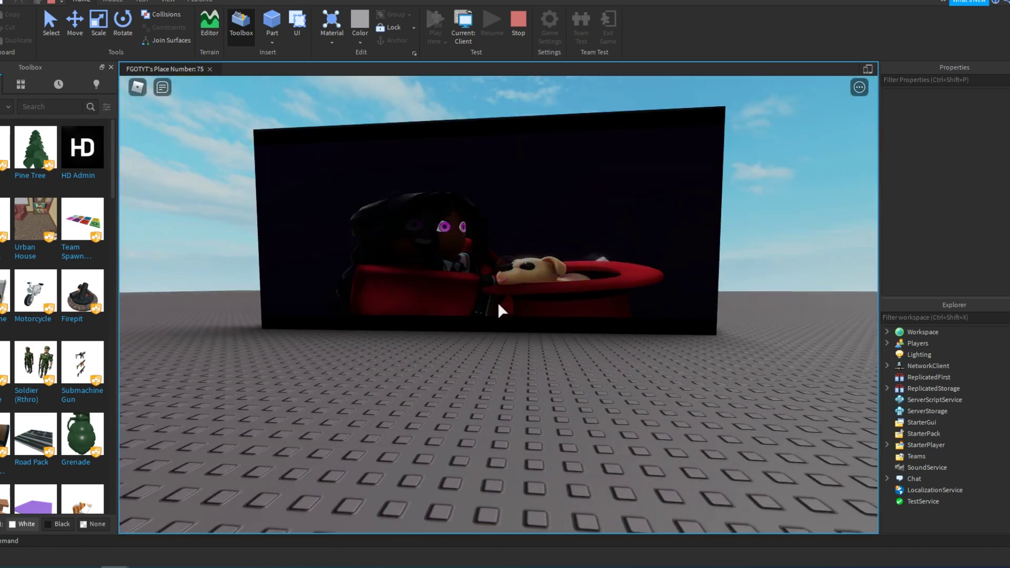
key(w)
key(shift+F5)
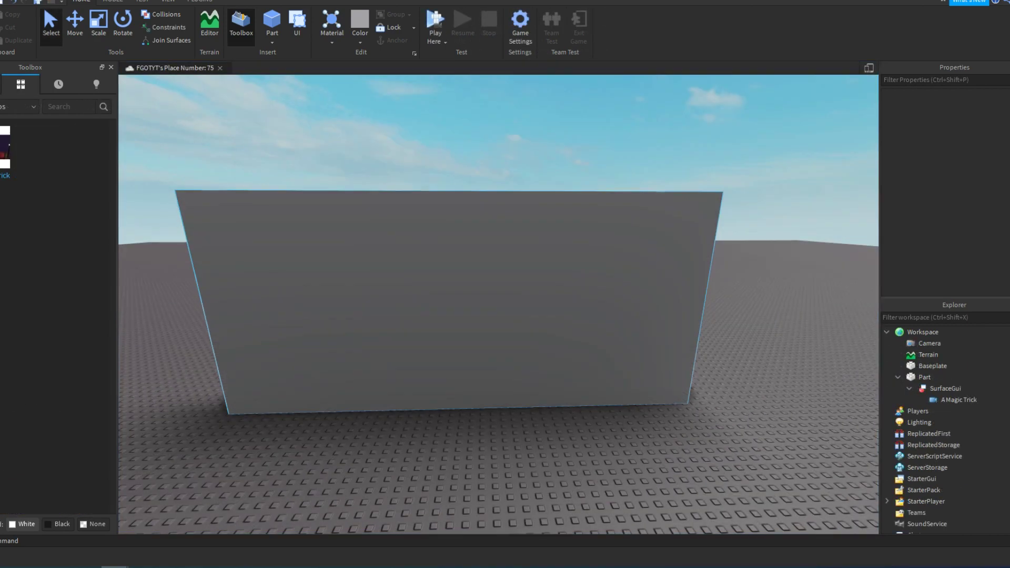
click(449, 302)
key(s)
drag(429, 203, 677, 395)
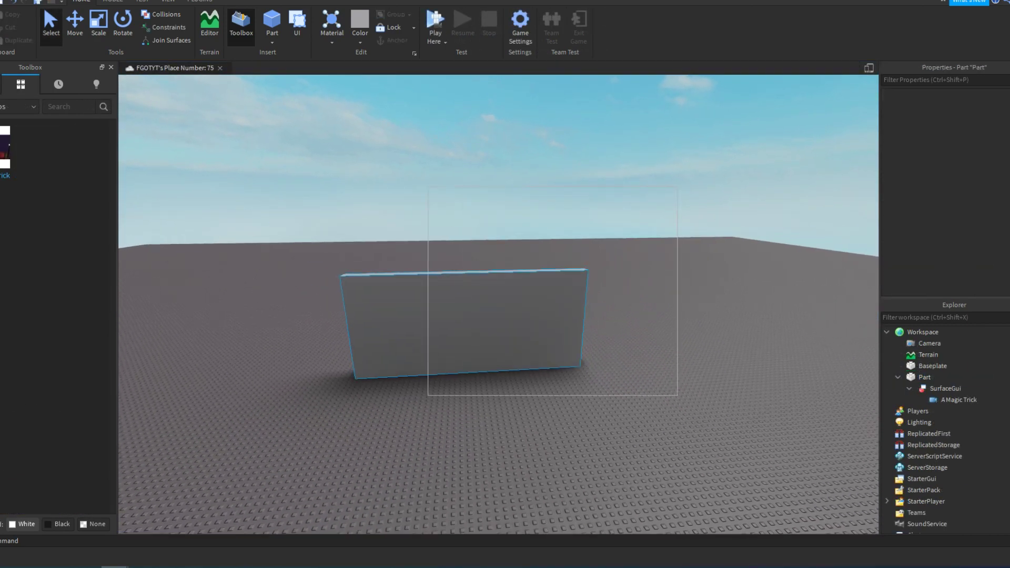
drag(429, 241, 612, 355)
right_drag(498, 304, 631, 316)
key(w)
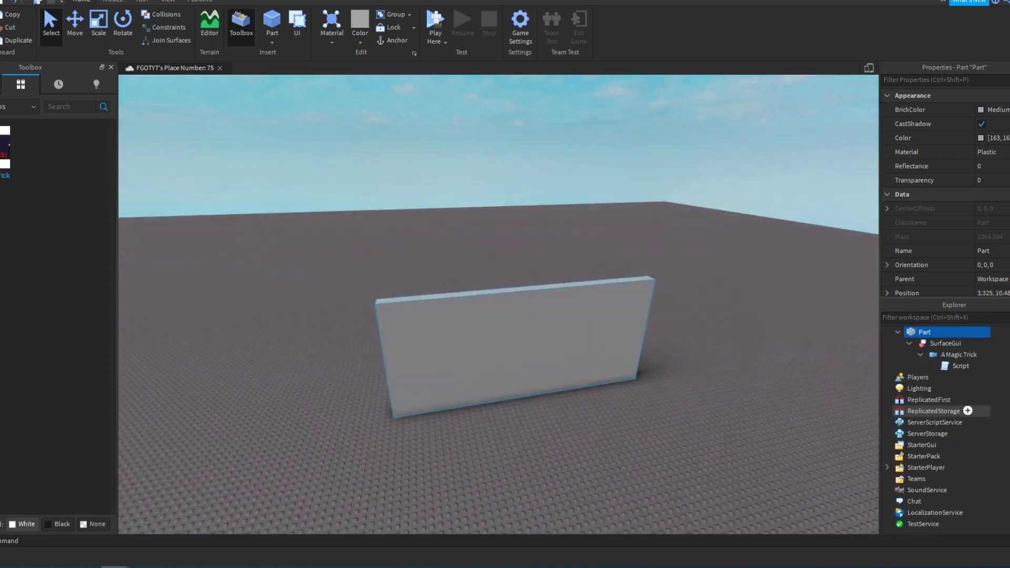
click(499, 247)
key(w)
right_drag(498, 305, 442, 287)
key(d)
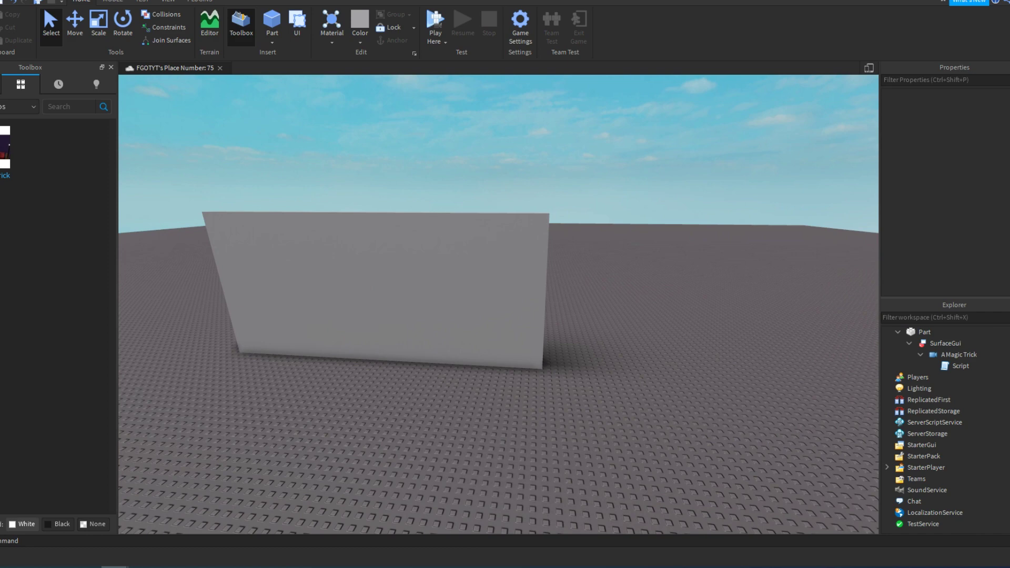
key(w)
key(e)
key(a)
key(s)
key(q)
key(d)
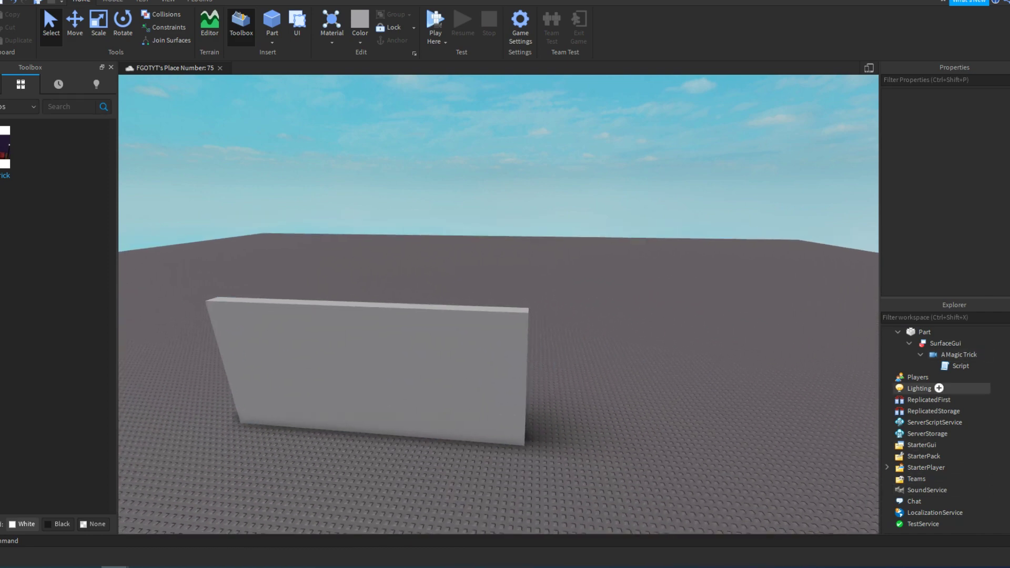
Add a ScreenGui to StarterGui and name it BlackLivesMetter
click(926, 445)
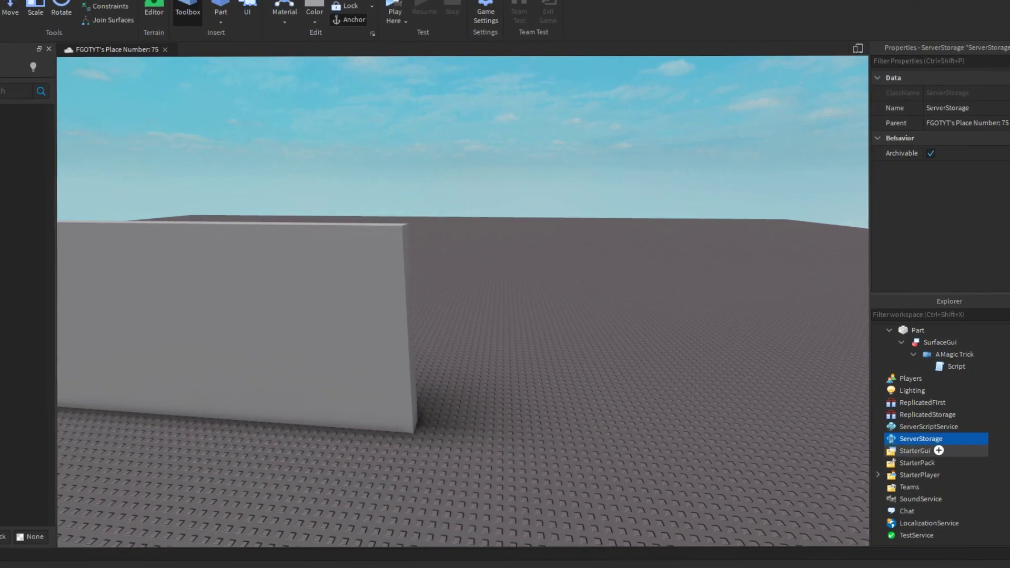
click(945, 445)
click(868, 165)
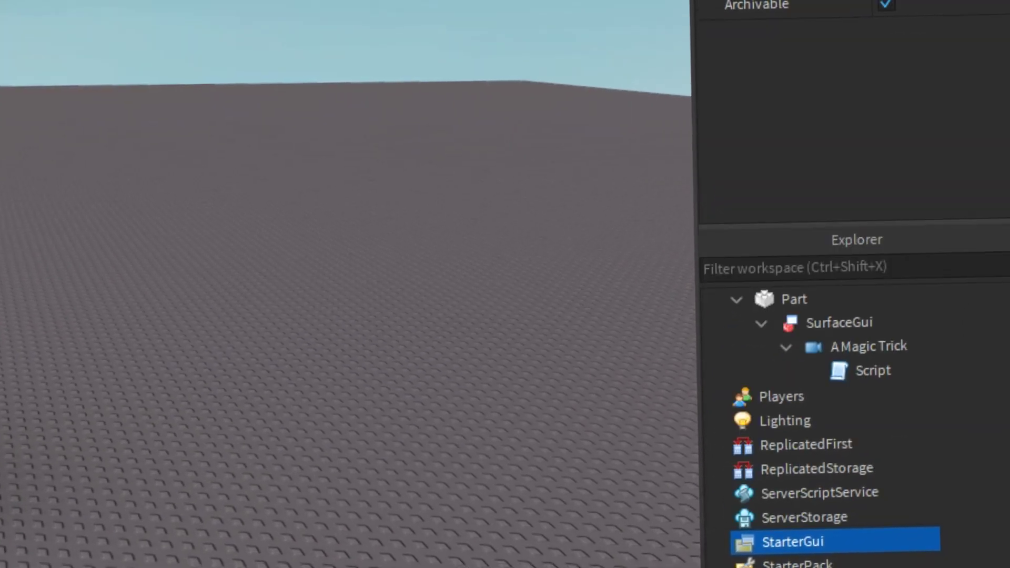
click(816, 562)
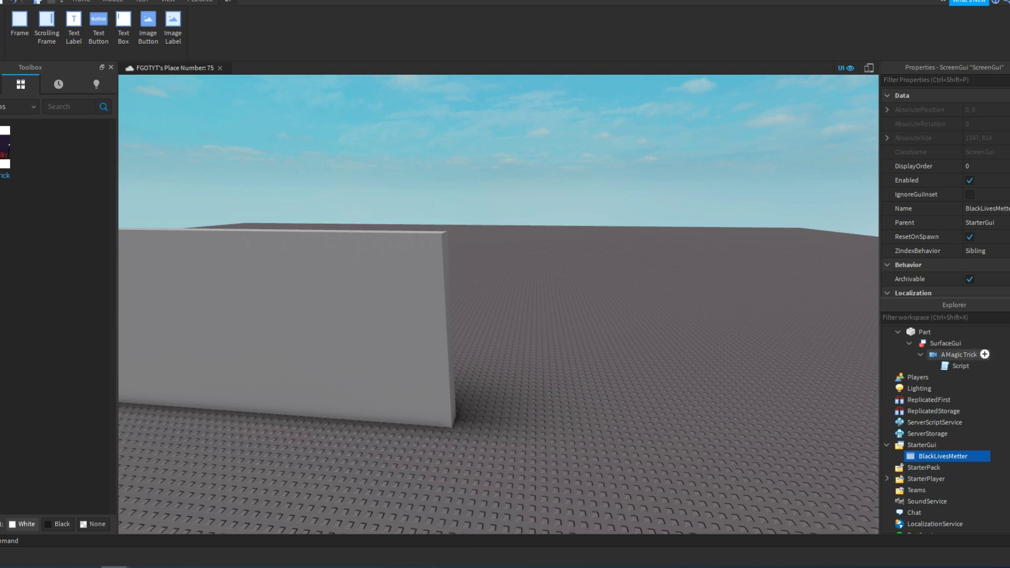
Move the A Magic Trick video from the wall's SurfaceGui into the BlackLivesMetter ScreenGui
click(970, 355)
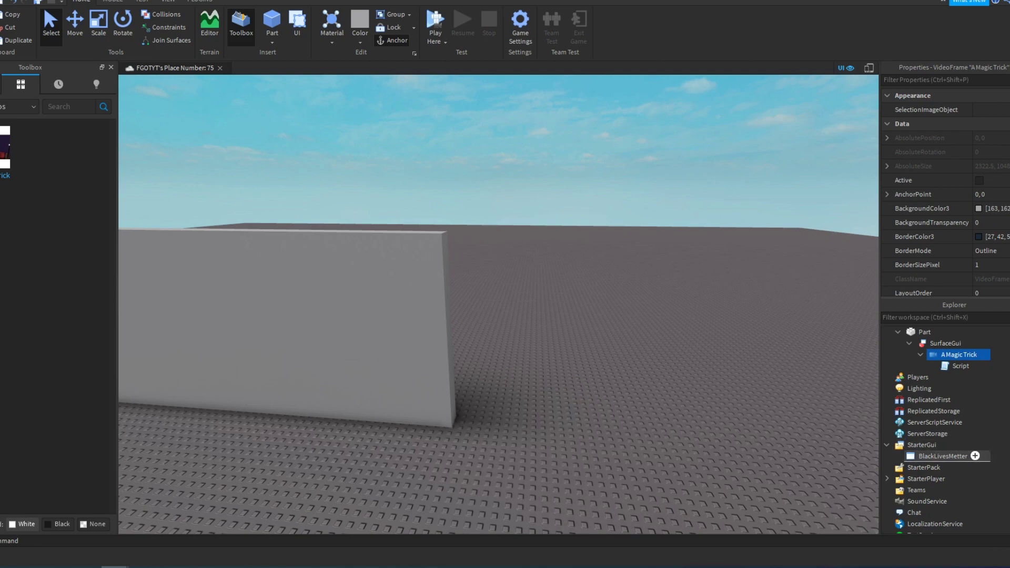
drag(975, 455, 947, 455)
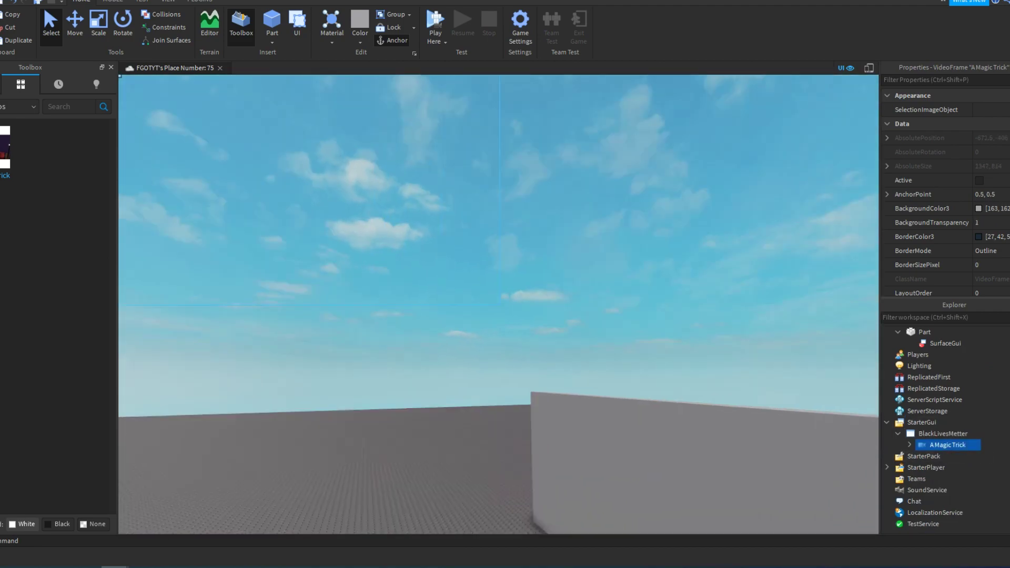
right_drag(498, 253, 497, 371)
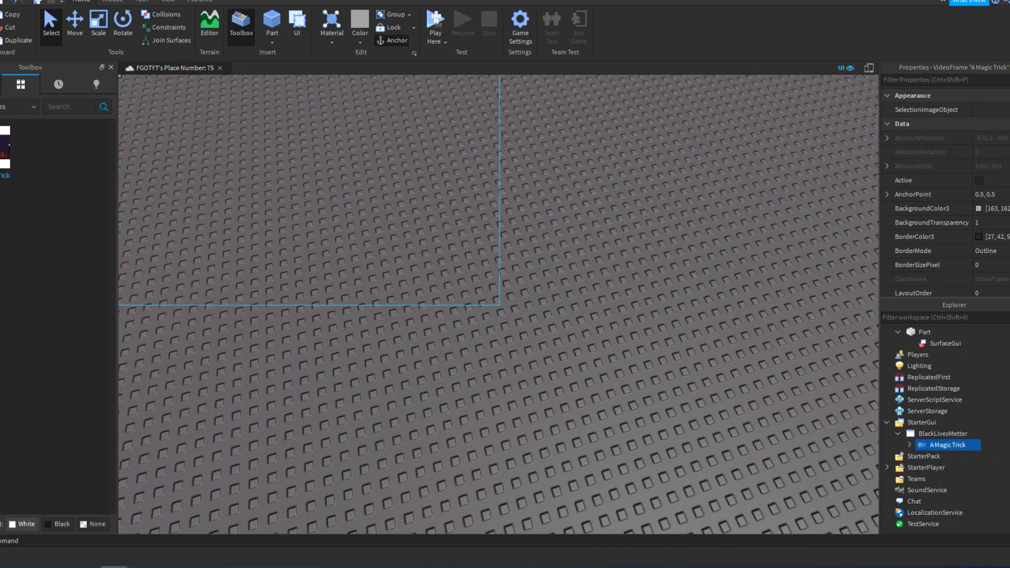
click(497, 371)
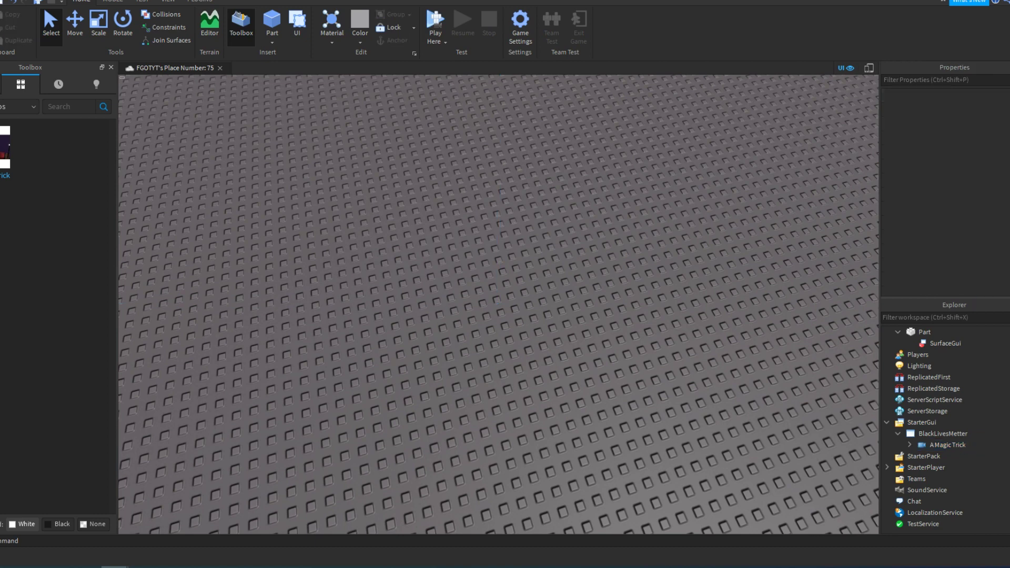
Delete the Script nested inside the A Magic Trick video
double_click(947, 446)
click(945, 455)
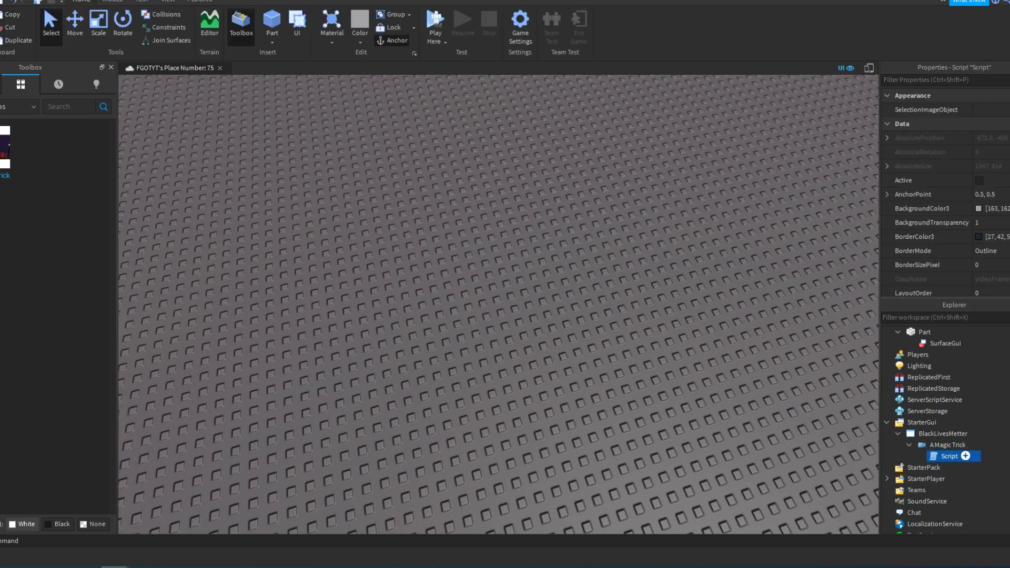
key(Delete)
Select the A Magic Trick video in the BlackLivesMetter ScreenGui and start a playtest of the place
click(946, 445)
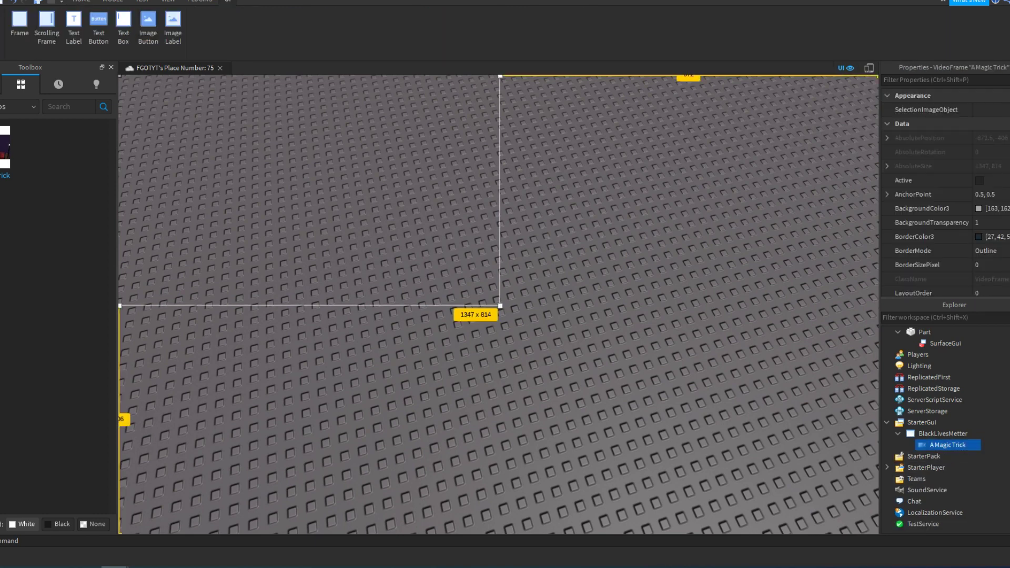
click(113, 1)
click(82, 1)
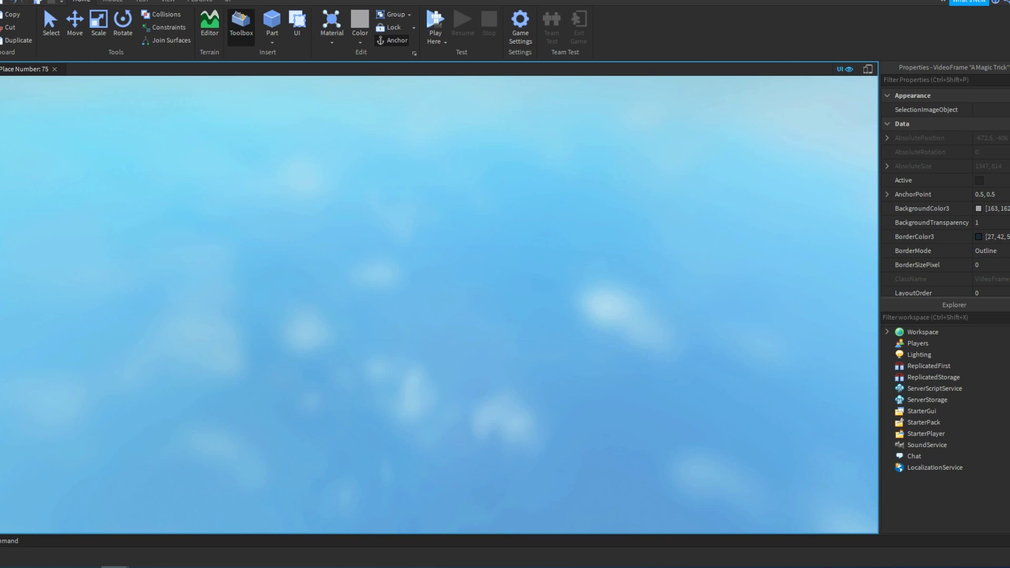
Playtest the place to check how the A Magic Trick video displays on the player's screen, then stop the test
key(F5)
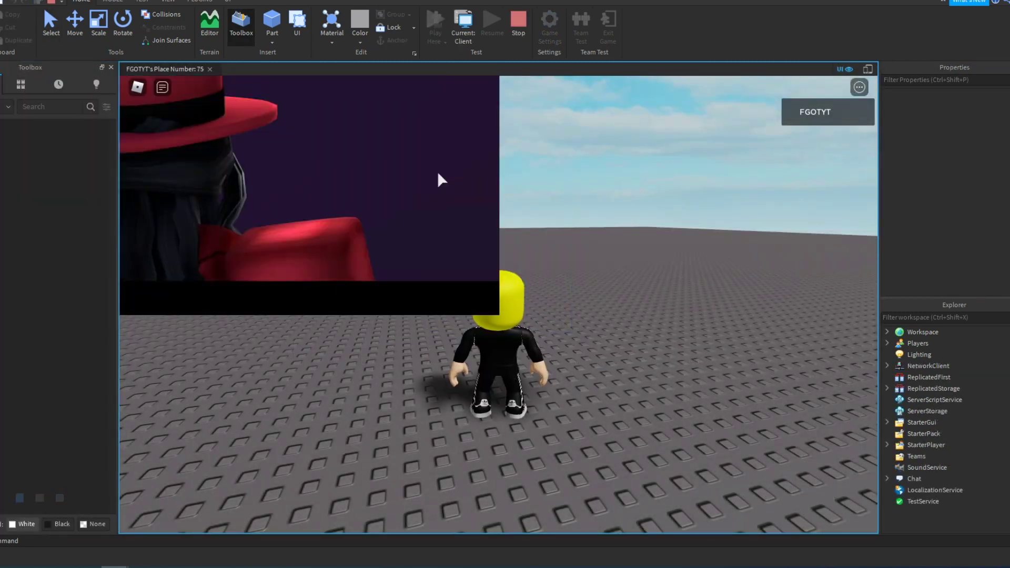
right_drag(636, 280, 625, 309)
key(w)
key(space)
key(d)
click(519, 24)
key(shift+F5)
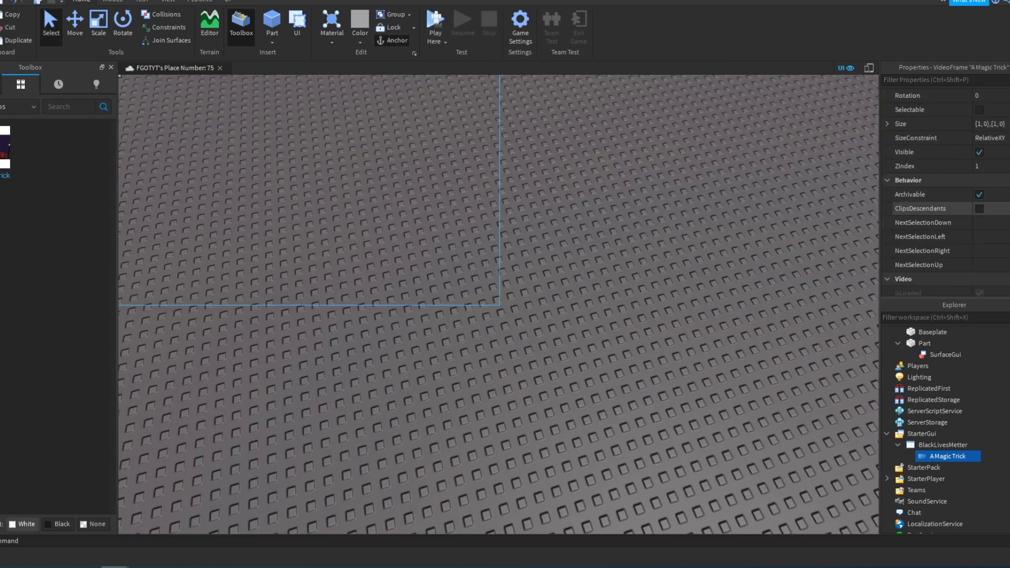
Center the A Magic Trick video on the screen through its Position, with X scale 0.5, X offset 2 and Y scale 0
scroll(944, 189, down, 3)
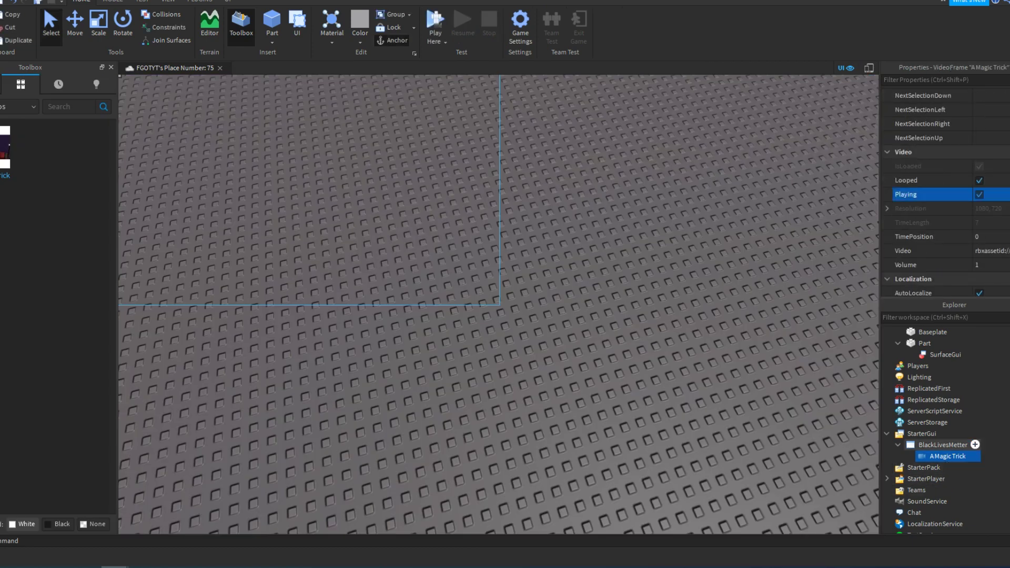
click(631, 253)
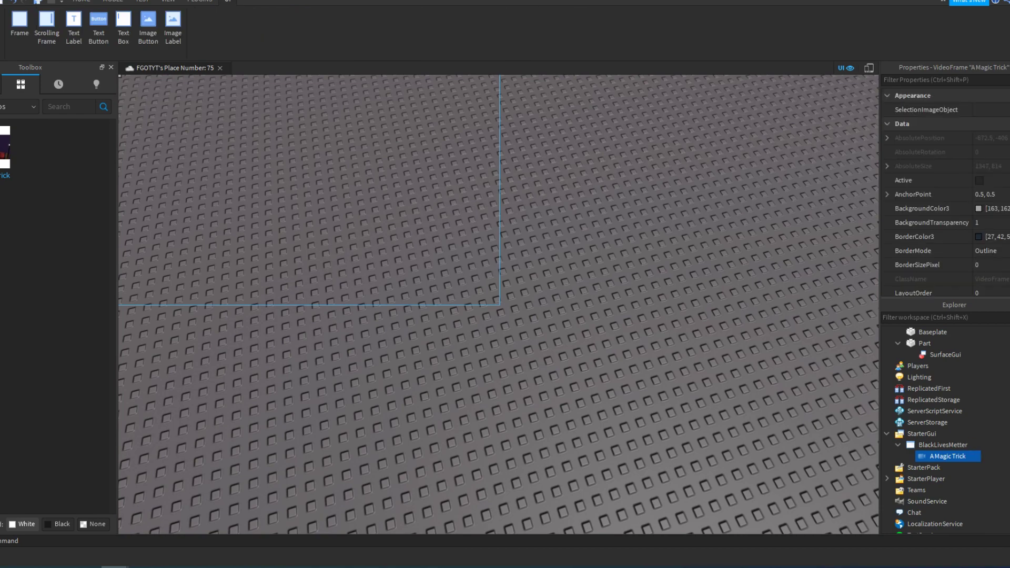
scroll(945, 210, down, 3)
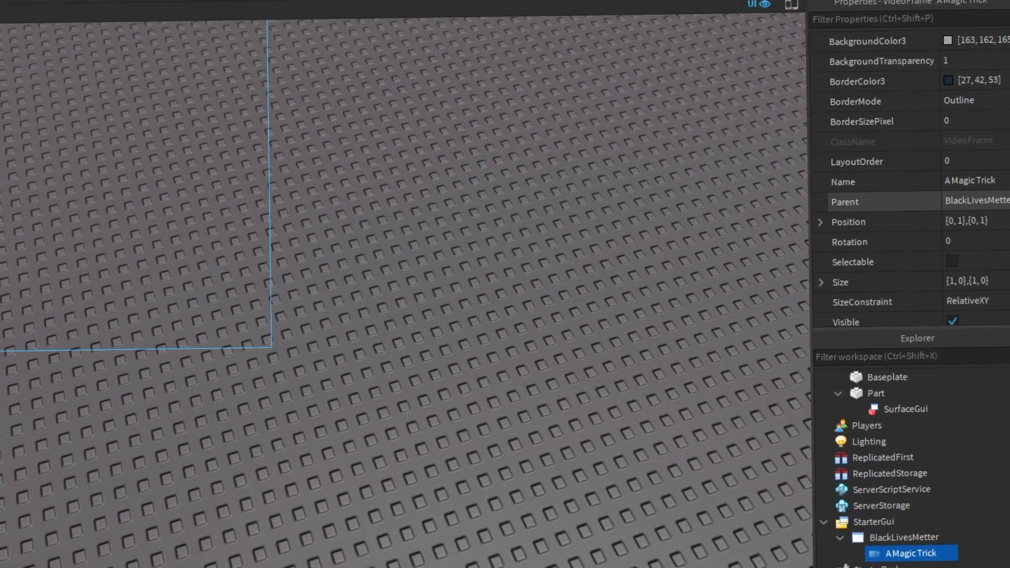
click(989, 222)
click(911, 223)
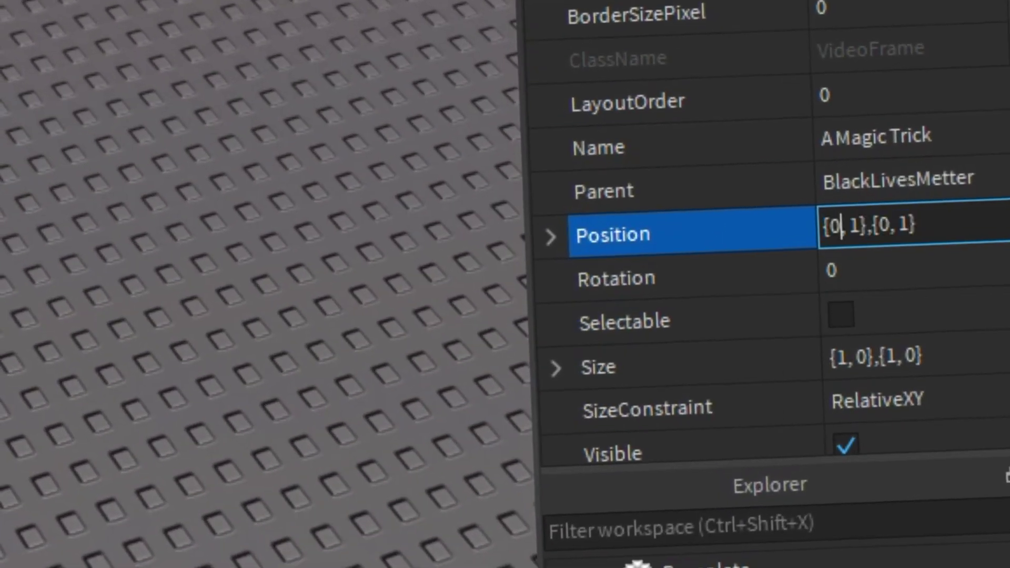
click(890, 344)
click(889, 344)
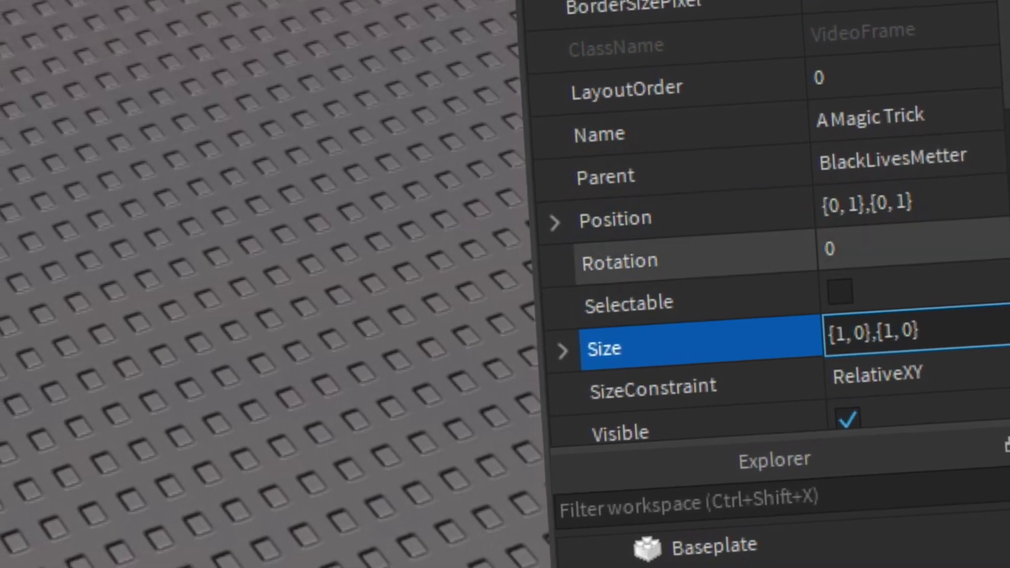
click(883, 214)
click(844, 194)
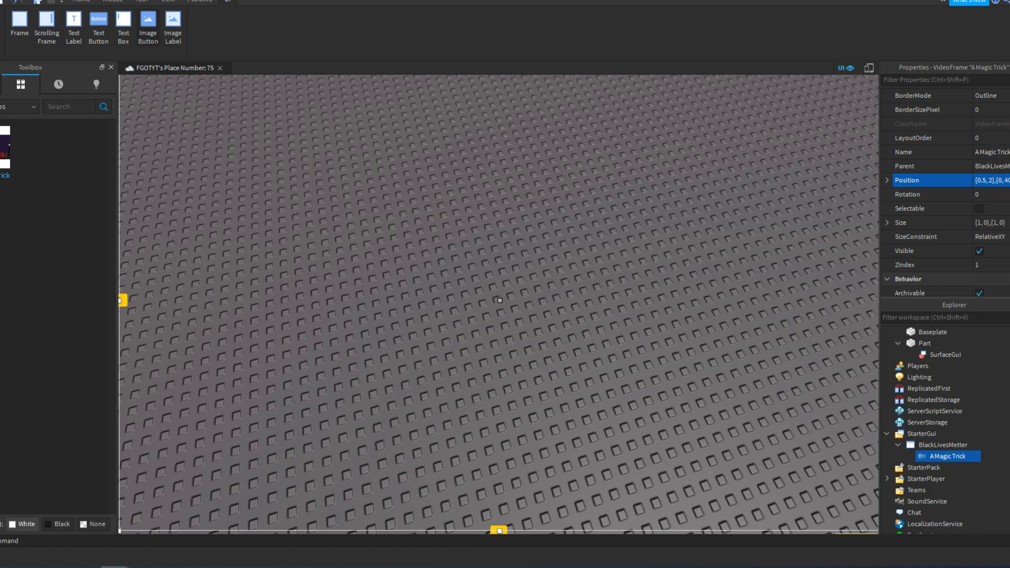
Playtest the place to check the repositioned video, opening and closing the in-game menu over it
click(81, 1)
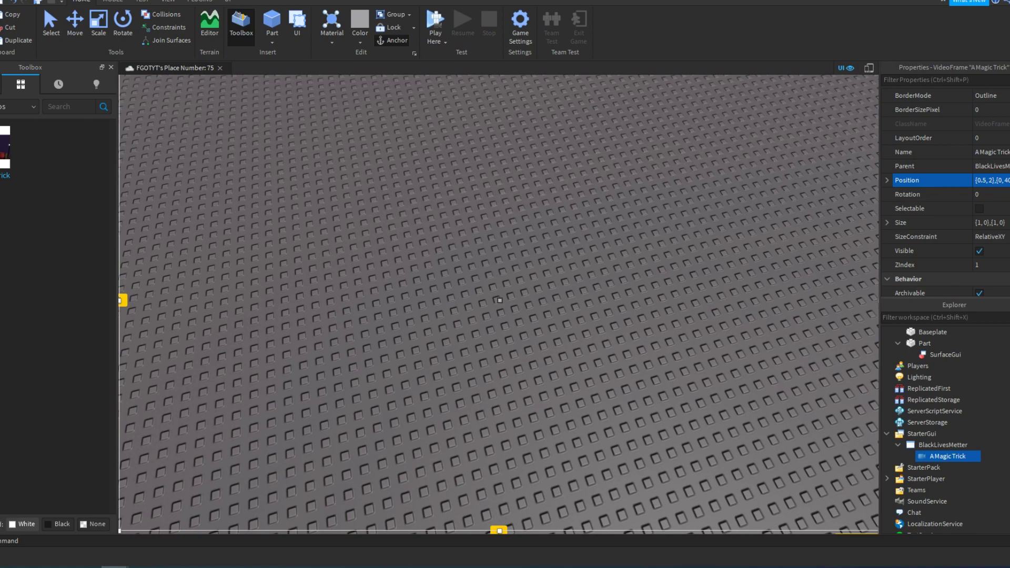
mouse_move(499, 300)
right_down()
mouse_move(486, 216)
mouse_move(406, 221)
mouse_move(500, 300)
right_up()
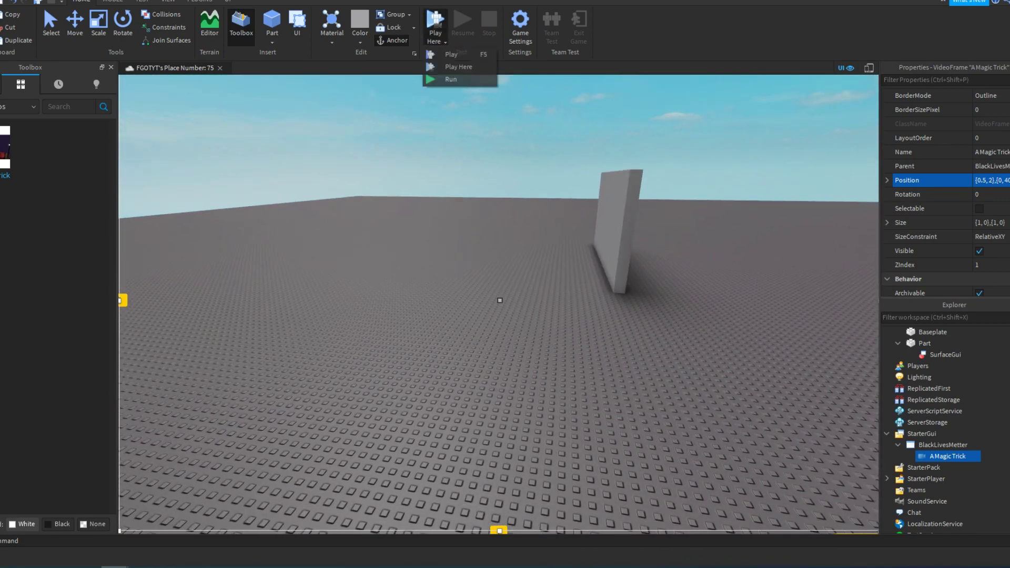
key(F5)
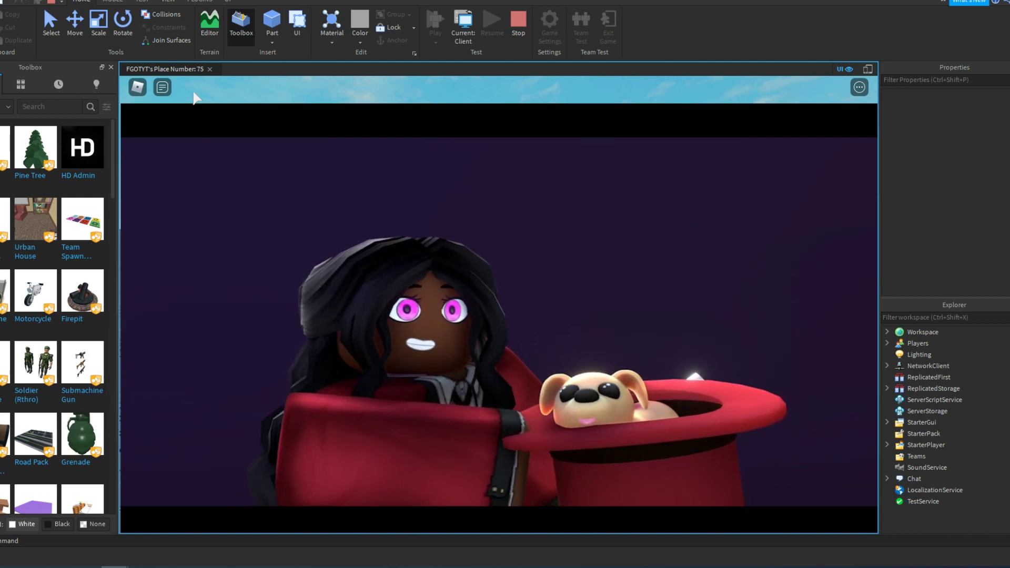
click(137, 87)
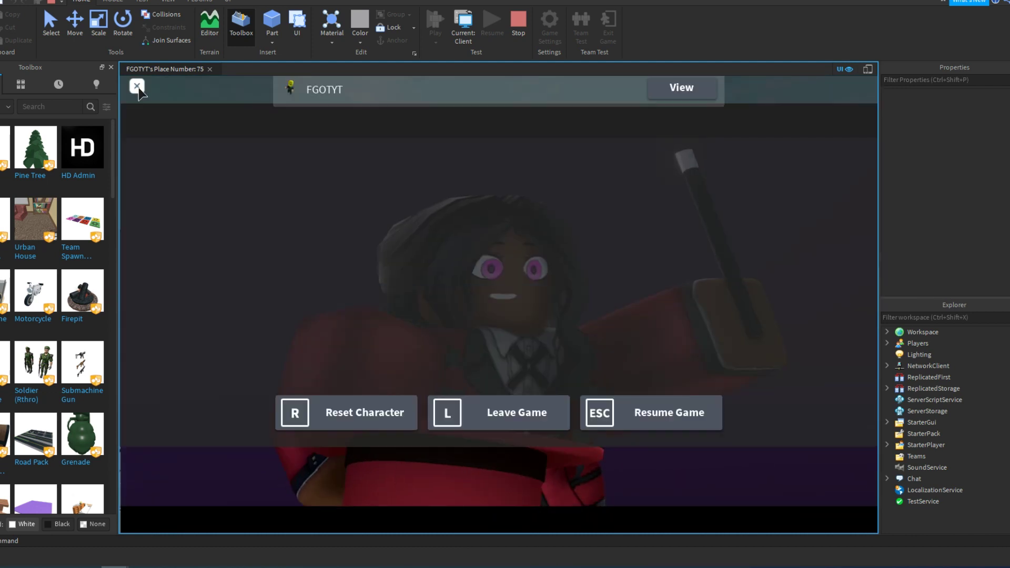
click(137, 86)
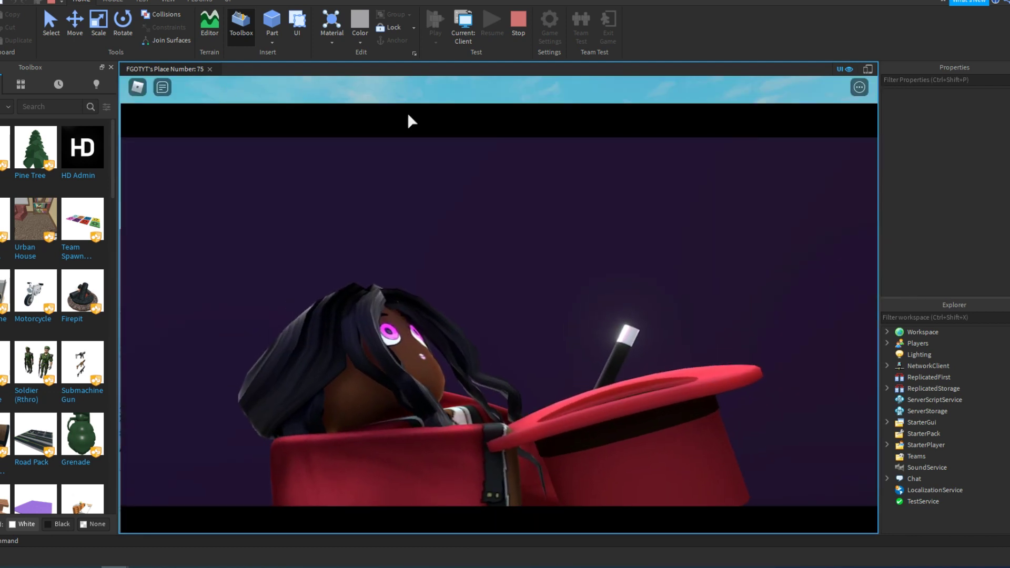